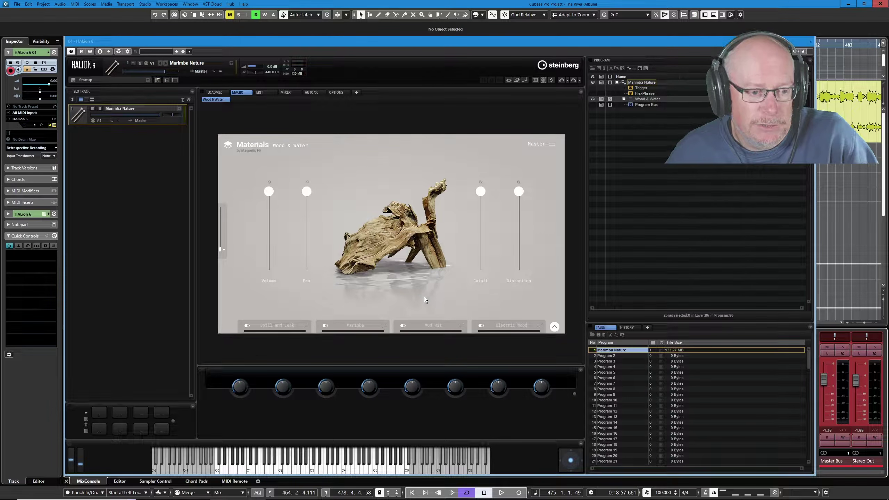
Load the Analog Saw preset from the Wood & Water library and show its macro page
{"action": "left_click", "coordinate": [218, 93]}
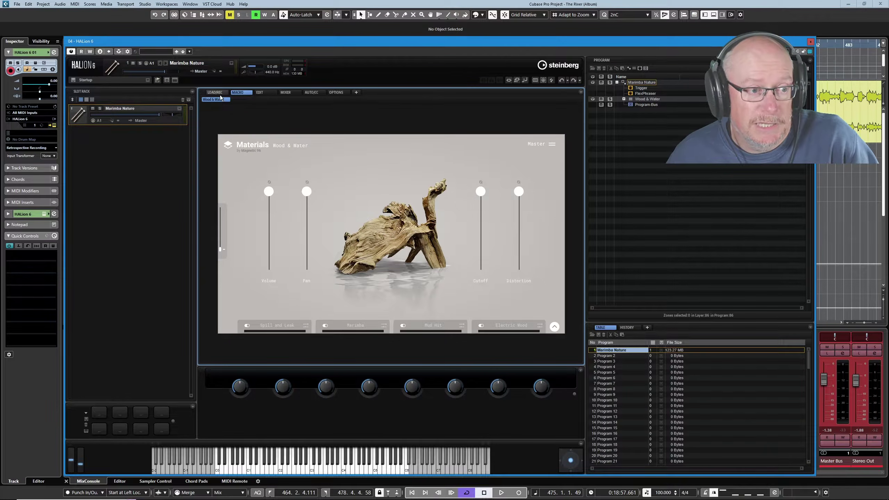
{"action": "left_click", "coordinate": [236, 107]}
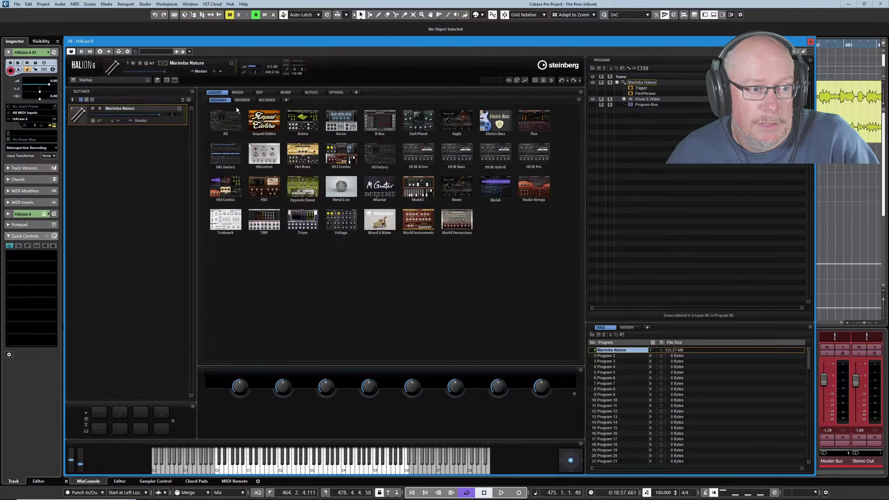
{"action": "left_click", "coordinate": [378, 222]}
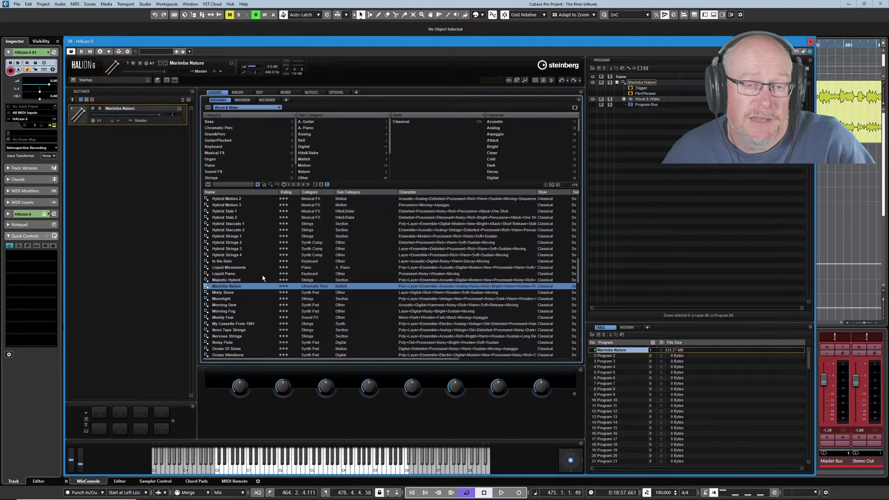
{"action": "scroll", "coordinate": [267, 276], "scroll_direction": "up", "scroll_amount": 20}
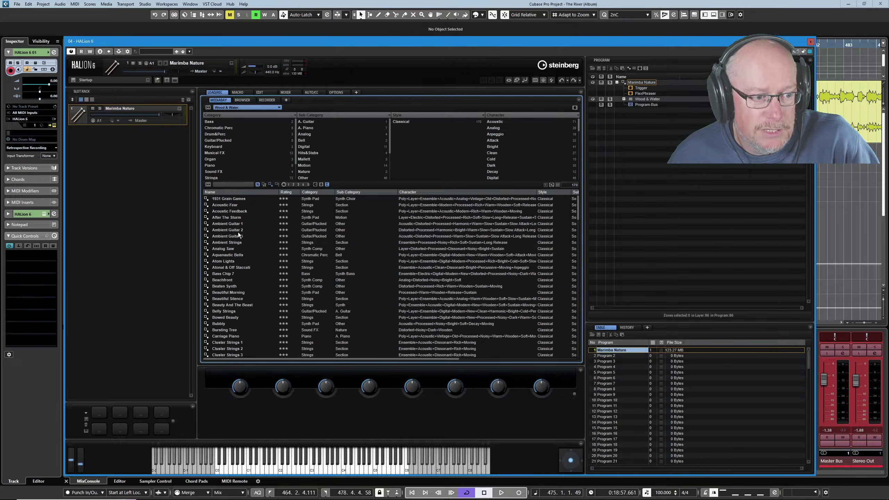
{"action": "double_click", "coordinate": [231, 250]}
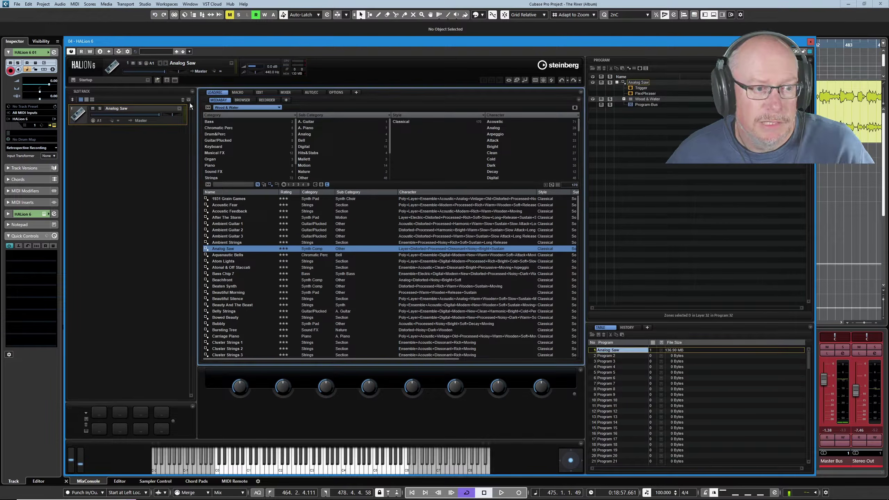
{"action": "left_click", "coordinate": [237, 93]}
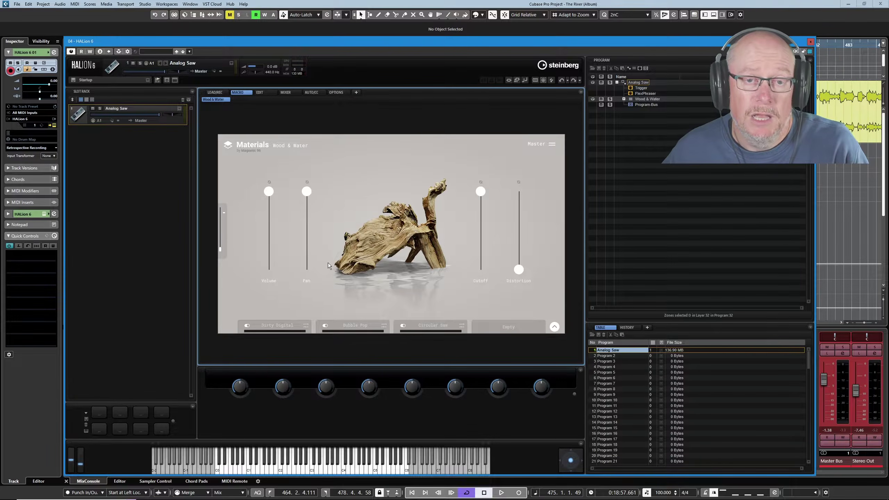
{"action": "mouse_move", "coordinate": [231, 254]}
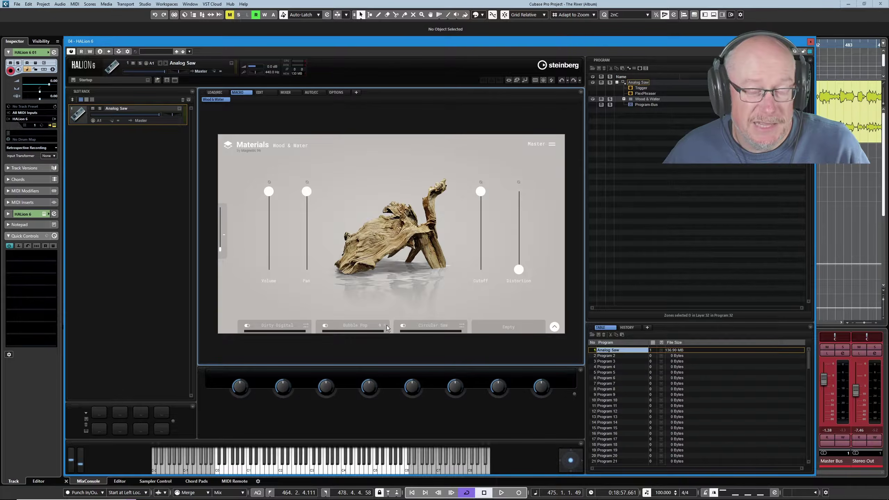
Expand the material controls and turn off the Bubble Pop and Circular Saw materials, leaving Dirty Digital on
{"action": "left_click", "coordinate": [556, 330]}
{"action": "left_click", "coordinate": [556, 250]}
{"action": "left_click", "coordinate": [554, 328]}
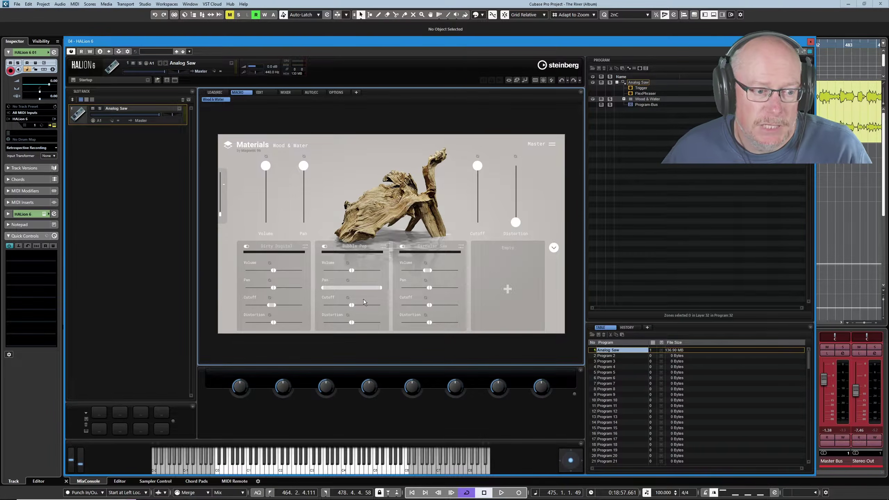
{"action": "left_click", "coordinate": [324, 247]}
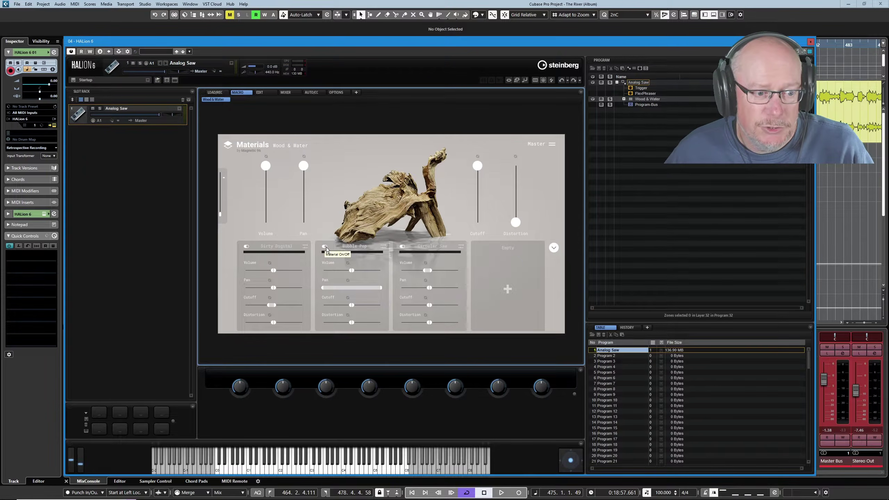
{"action": "left_click", "coordinate": [403, 246]}
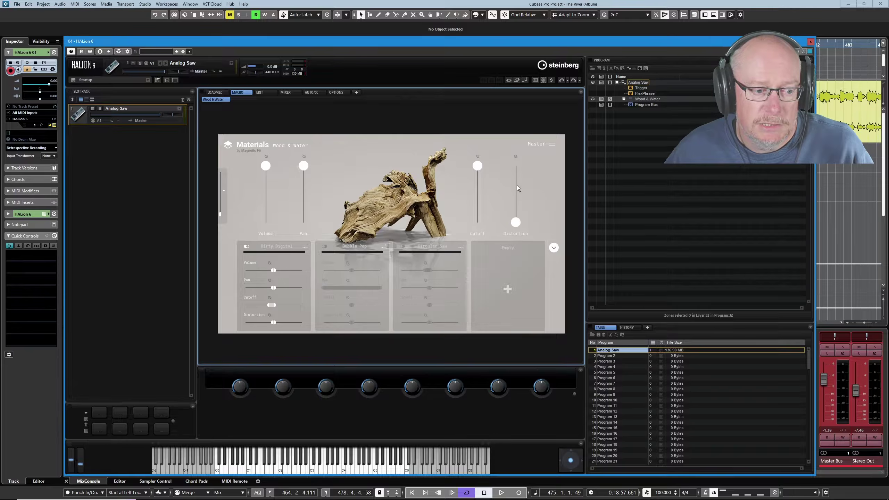
Widen the Volume and Pan modulation ranges of the Dirty Digital material in both directions around their centres
{"action": "scroll", "coordinate": [515, 225], "scroll_direction": "up", "scroll_amount": 3}
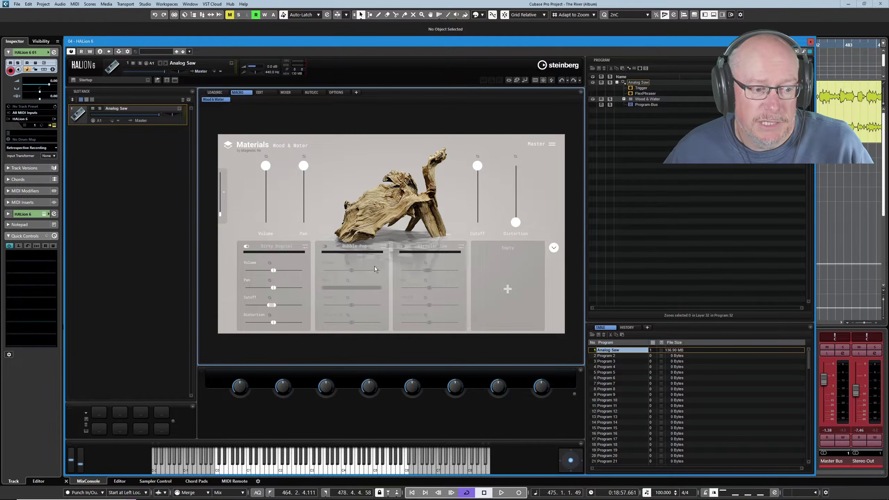
{"action": "left_click_drag", "start_coordinate": [274, 270], "coordinate": [281, 271]}
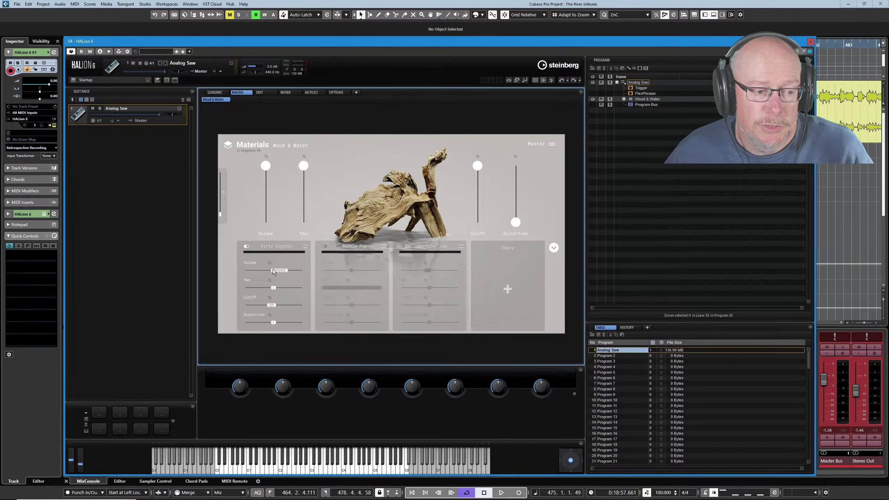
{"action": "mouse_move", "coordinate": [273, 271]}
{"action": "left_mouse_down"}
{"action": "mouse_move", "coordinate": [261, 270]}
{"action": "mouse_move", "coordinate": [269, 270]}
{"action": "left_mouse_up"}
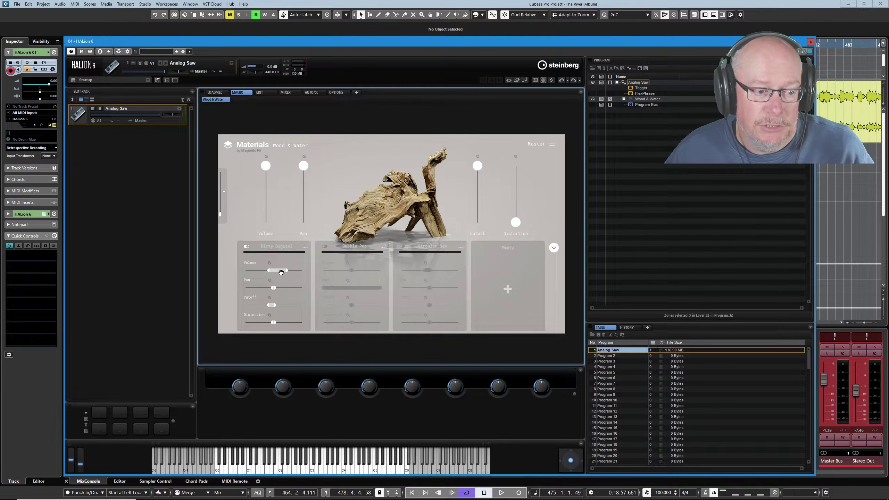
{"action": "left_click_drag", "start_coordinate": [291, 273], "coordinate": [280, 275]}
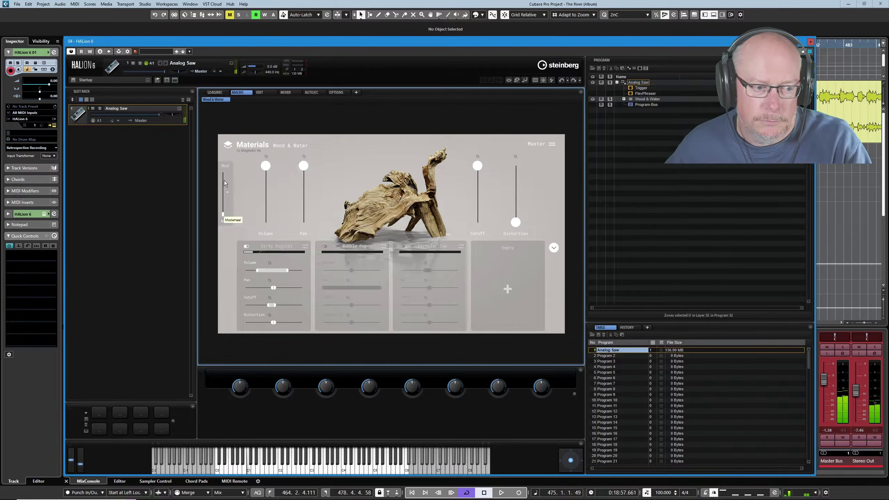
{"action": "mouse_move", "coordinate": [275, 288]}
{"action": "left_mouse_down"}
{"action": "mouse_move", "coordinate": [297, 288]}
{"action": "mouse_move", "coordinate": [258, 290]}
{"action": "left_mouse_up"}
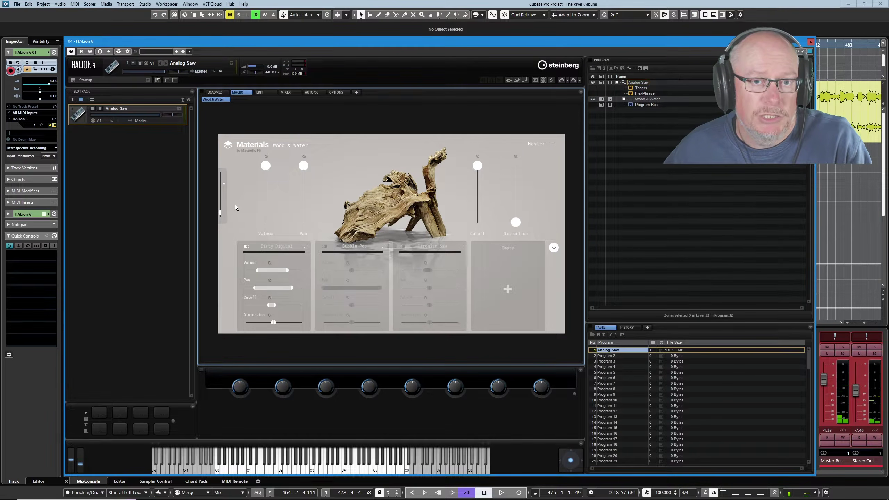
Set the Volume macro fader slightly below its maximum and pull in the lower end of Dirty Digital's Pan range
{"action": "left_click_drag", "start_coordinate": [266, 166], "coordinate": [265, 222]}
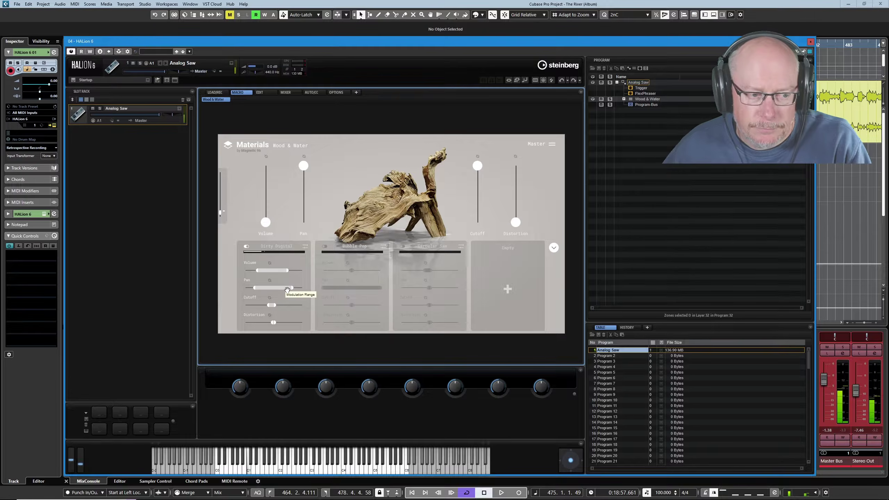
{"action": "left_click_drag", "start_coordinate": [265, 224], "coordinate": [272, 207]}
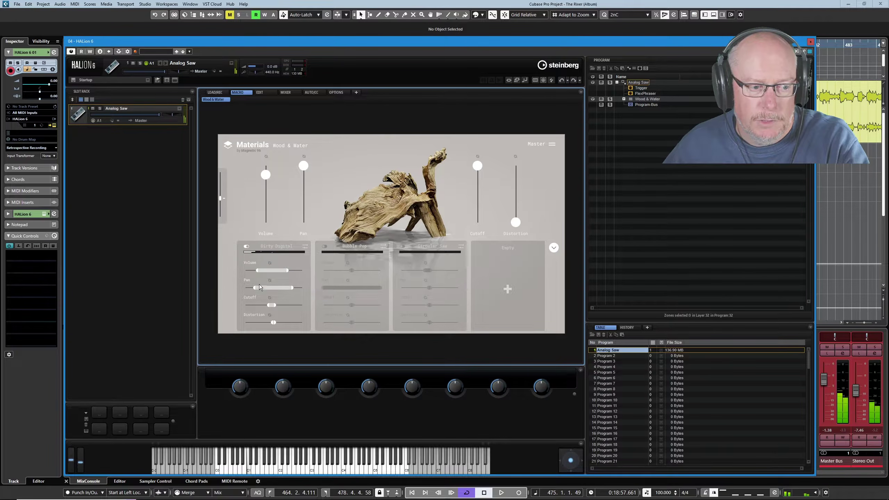
{"action": "mouse_move", "coordinate": [252, 288]}
{"action": "left_mouse_down"}
{"action": "mouse_move", "coordinate": [264, 299]}
{"action": "mouse_move", "coordinate": [248, 301]}
{"action": "left_mouse_up"}
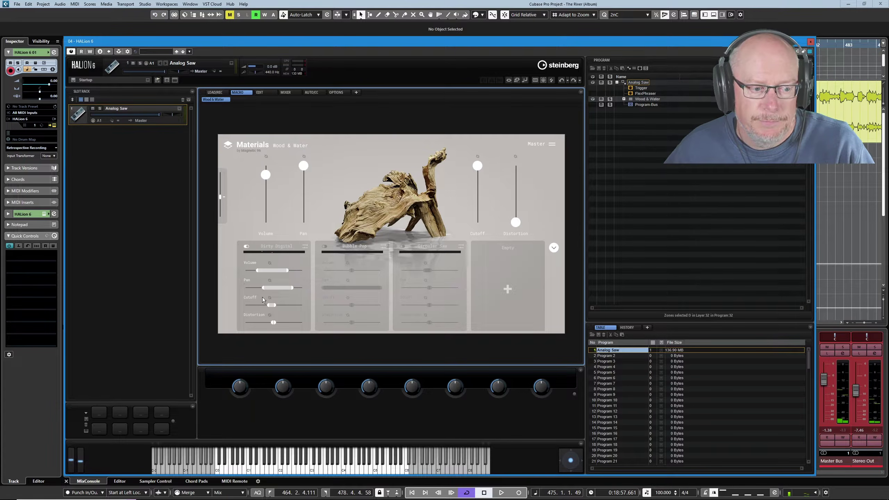
Turn Dirty Digital off and Circular Saw on, and open the Circular Saw material for editing
{"action": "left_click", "coordinate": [440, 261]}
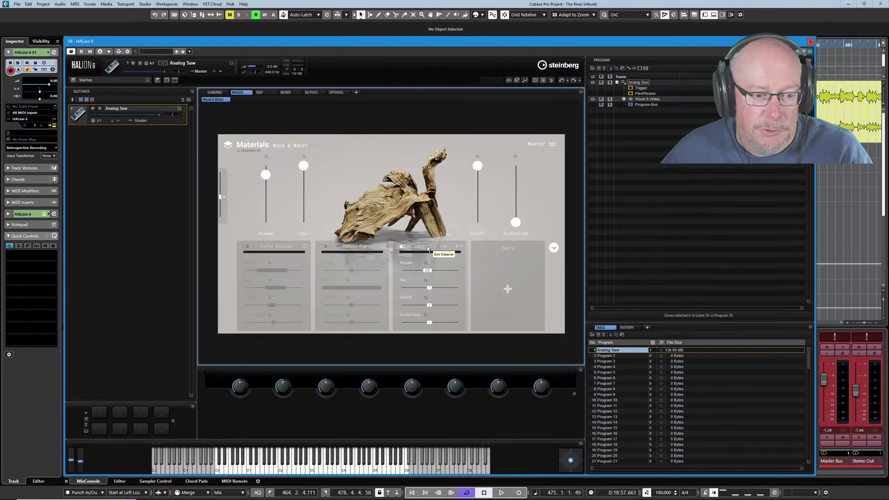
{"action": "left_click", "coordinate": [428, 248]}
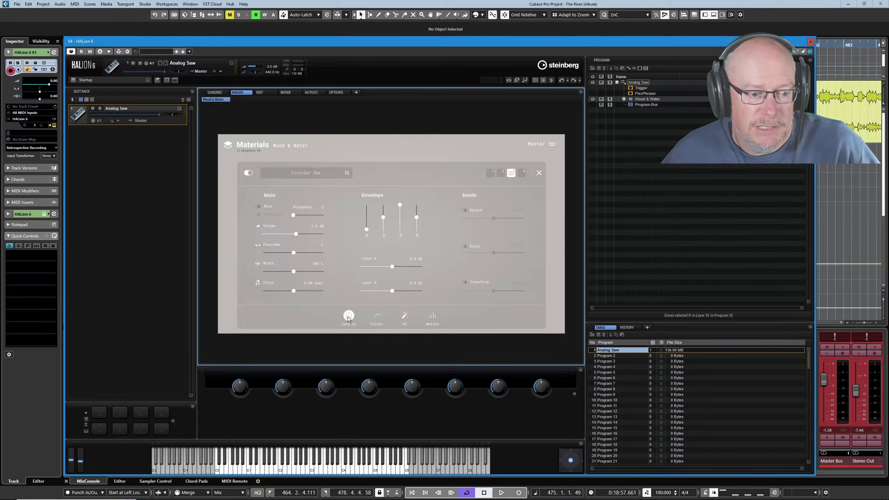
Examine Circular Saw's Control, Filter, FX and Motion settings, including its step and envelope modulators, and glance at the Bubble Pop material
{"action": "left_click", "coordinate": [373, 316]}
{"action": "left_click", "coordinate": [405, 316]}
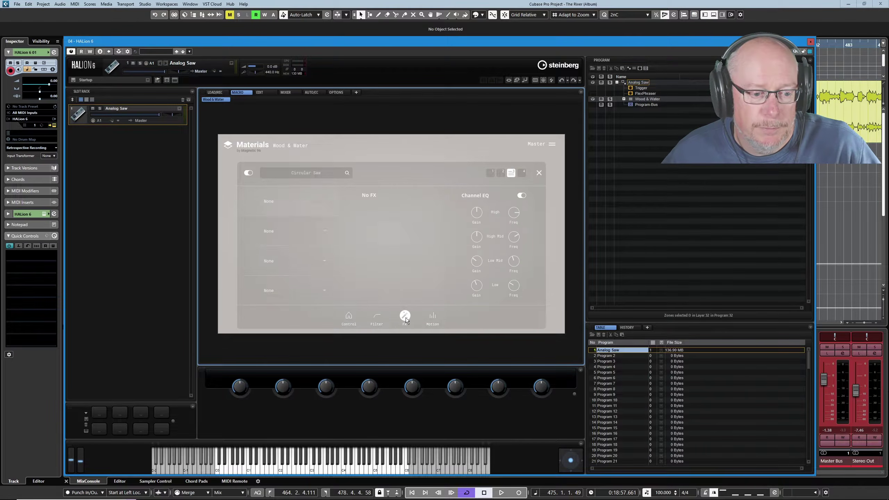
{"action": "left_click", "coordinate": [434, 317]}
{"action": "left_click", "coordinate": [348, 316]}
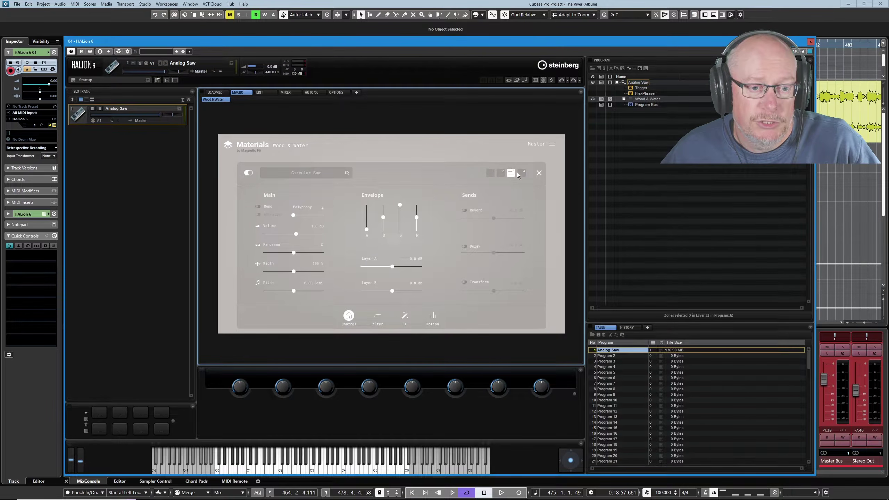
{"action": "left_click", "coordinate": [501, 173]}
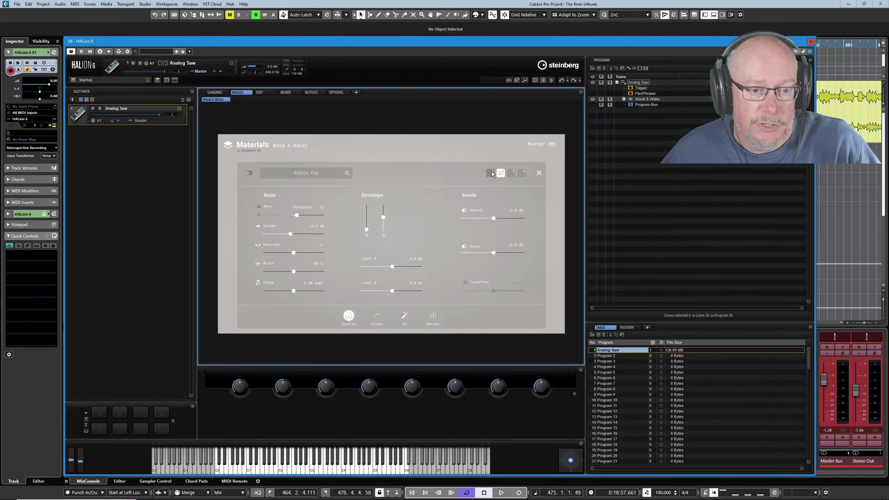
{"action": "left_click", "coordinate": [511, 173]}
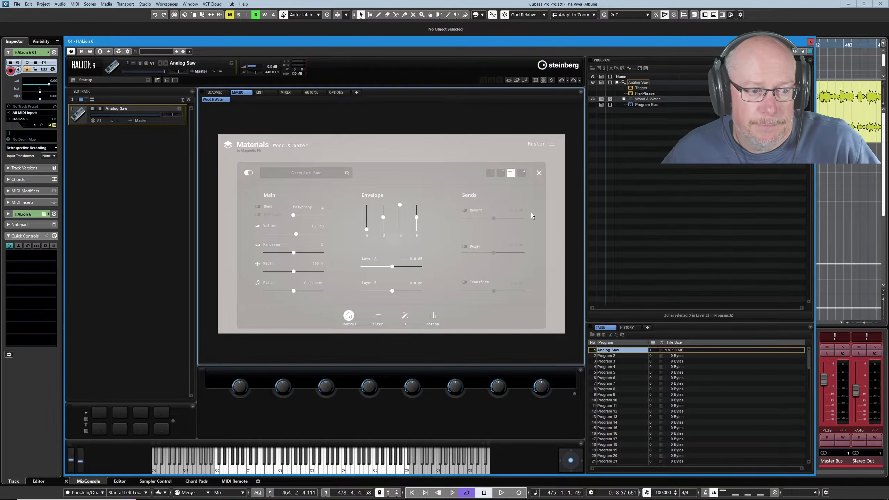
{"action": "left_click", "coordinate": [432, 315]}
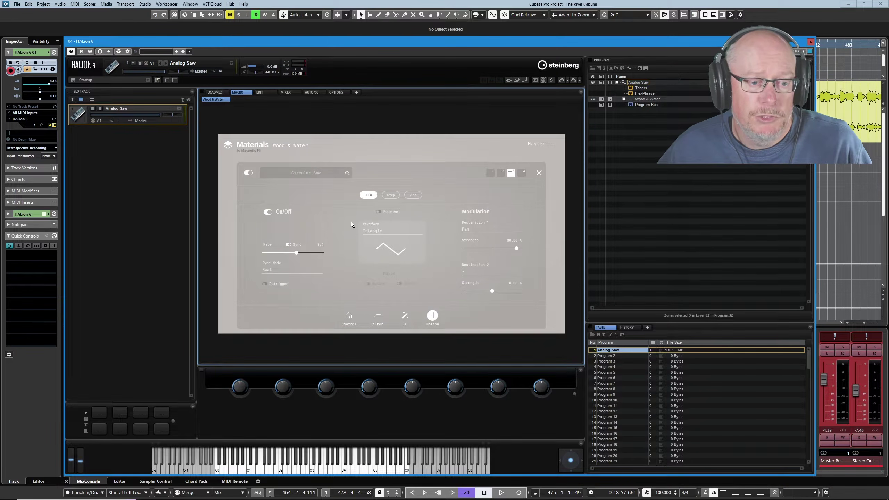
{"action": "left_click", "coordinate": [391, 195]}
{"action": "left_click", "coordinate": [412, 195]}
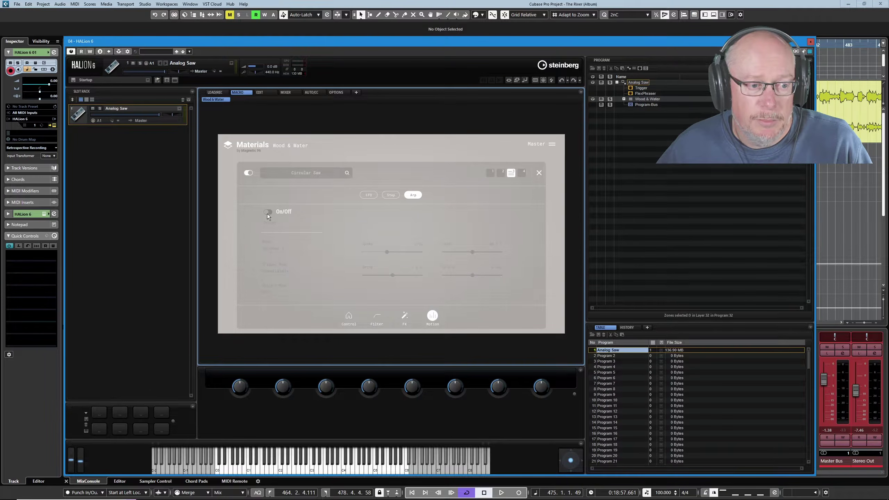
{"action": "left_click", "coordinate": [393, 196]}
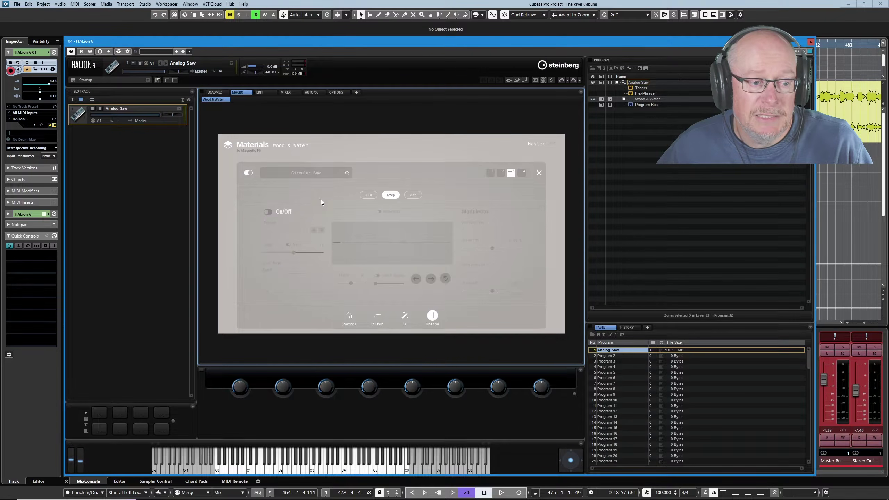
Reduce Circular Saw's LFO modulation strength on the Pan destination to about 23%
{"action": "left_click", "coordinate": [368, 195]}
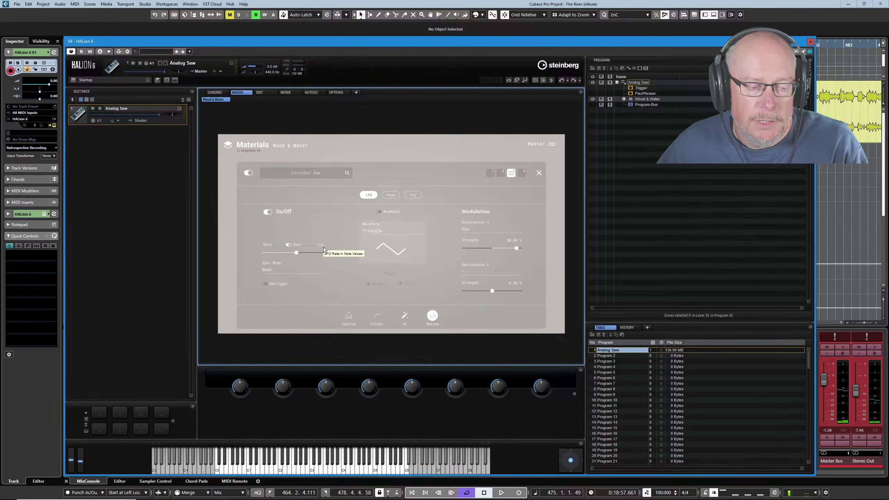
{"action": "left_click_drag", "start_coordinate": [516, 247], "coordinate": [498, 248]}
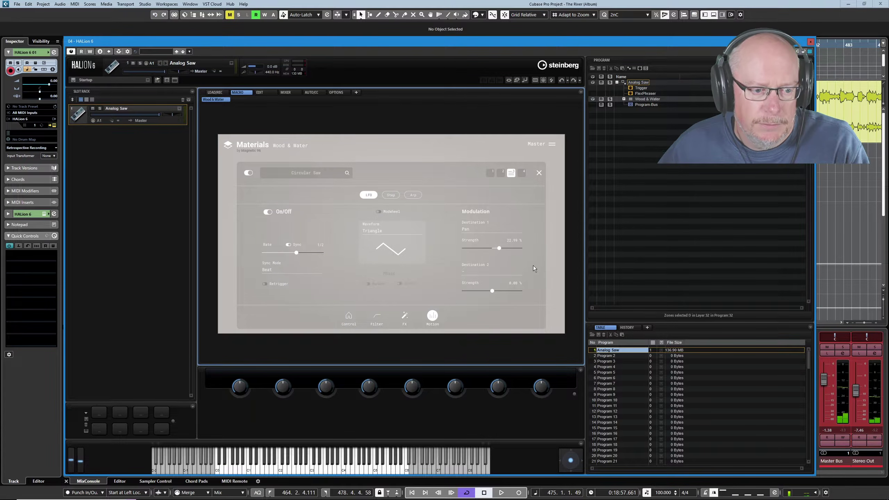
Set the filter shape of the Circular Saw material to HP18
{"action": "left_click", "coordinate": [378, 319]}
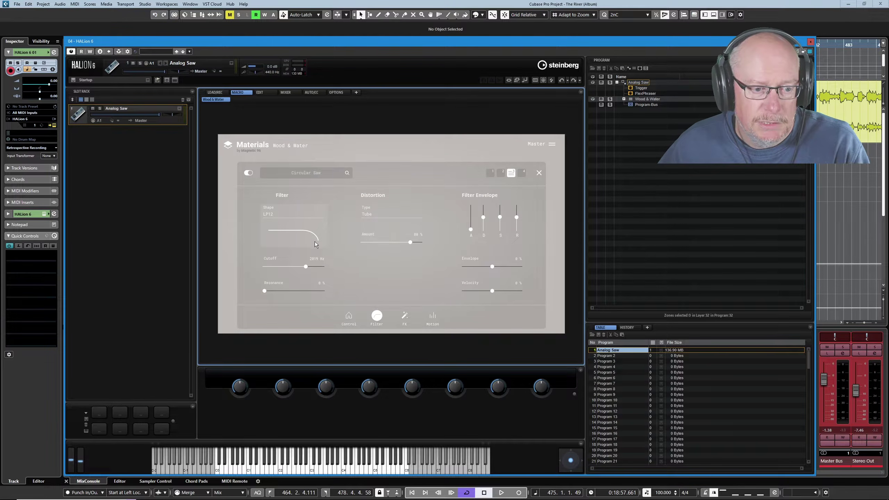
{"action": "left_click", "coordinate": [264, 214]}
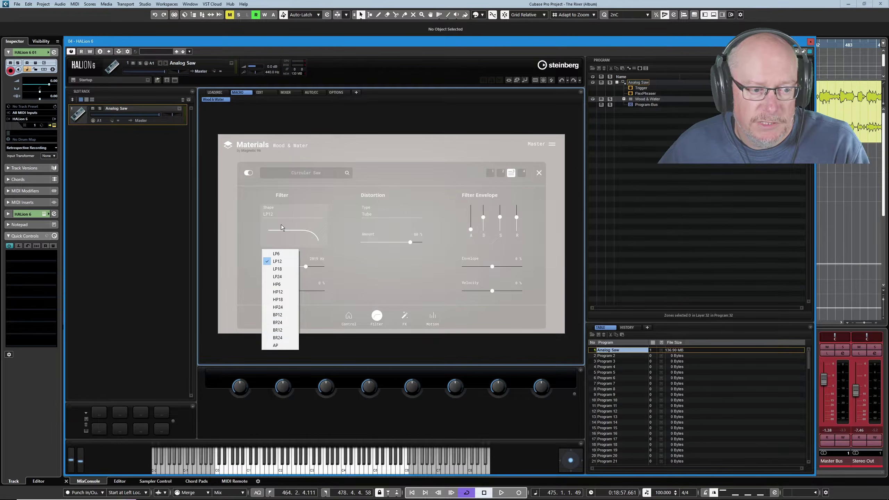
{"action": "left_click", "coordinate": [269, 214]}
{"action": "left_click", "coordinate": [272, 214]}
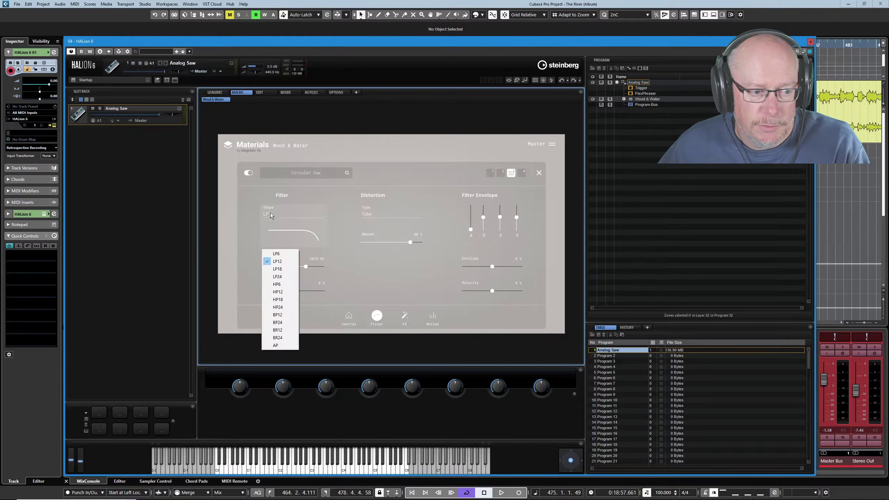
{"action": "left_click", "coordinate": [277, 300]}
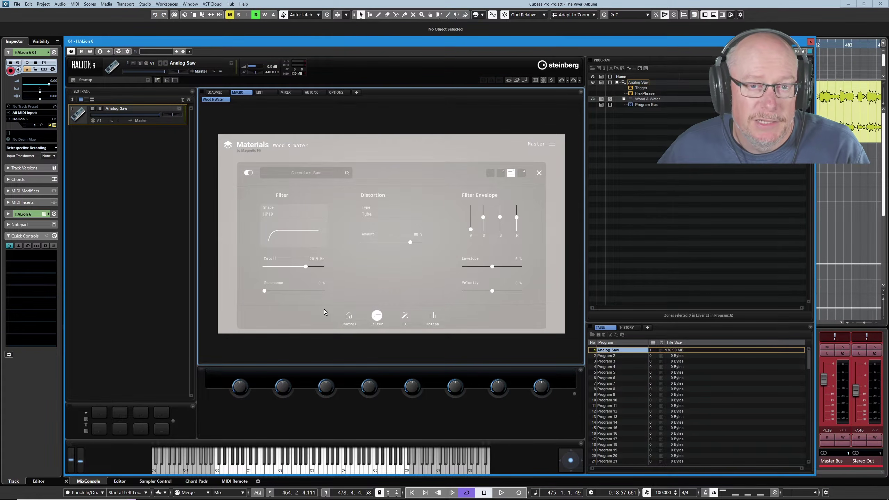
Adjust Circular Saw's filter with a lower cutoff and resonance near half, and reduce the Tube distortion amount to about 28%
{"action": "left_click_drag", "start_coordinate": [306, 269], "coordinate": [294, 290]}
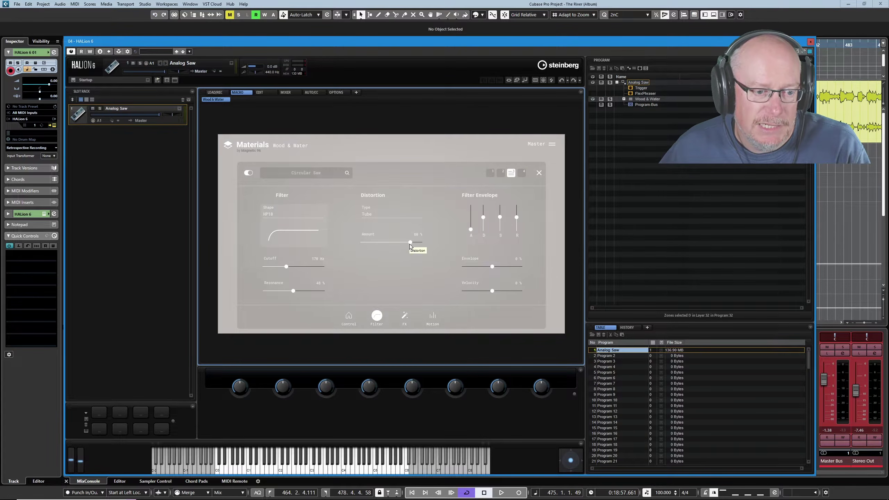
{"action": "left_click_drag", "start_coordinate": [412, 243], "coordinate": [379, 250]}
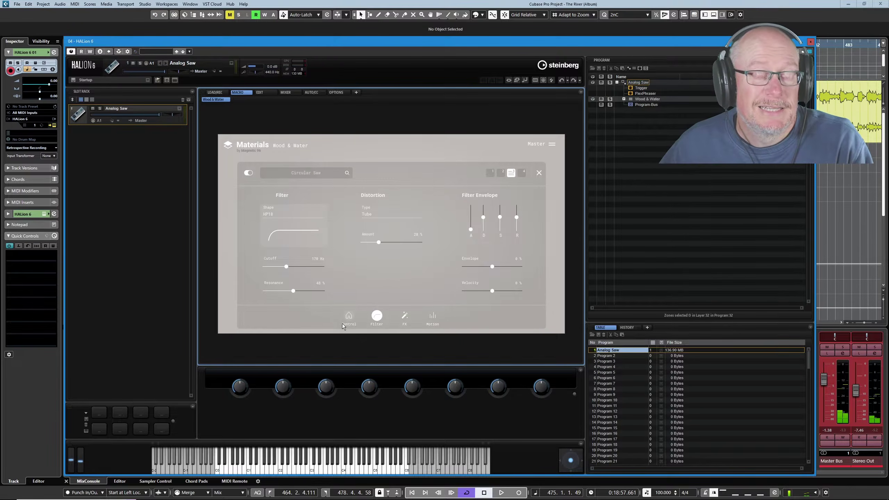
Set Circular Saw's filter shape to LP18 and raise its cutoff to about three quarters of the range
{"action": "left_click", "coordinate": [347, 316]}
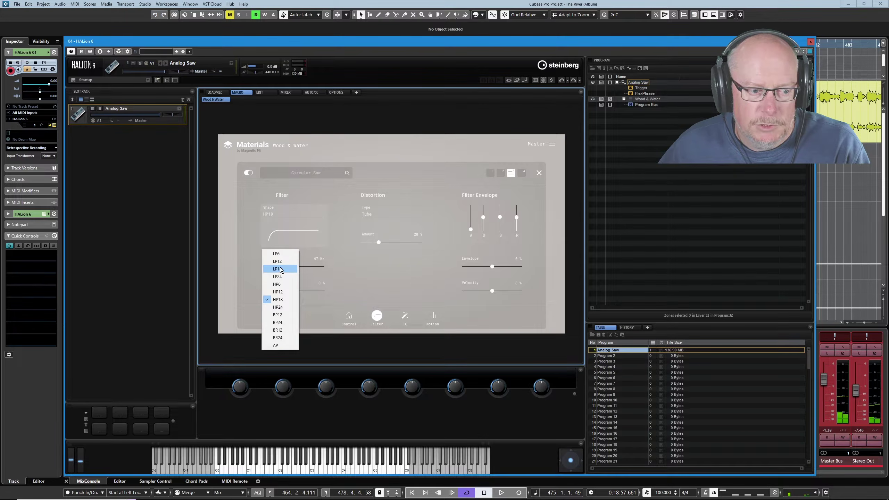
{"action": "left_click", "coordinate": [281, 269]}
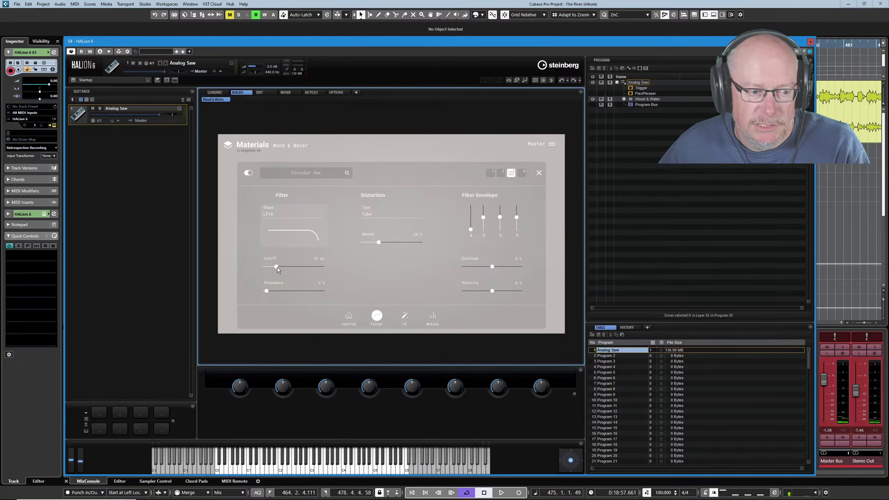
{"action": "left_click_drag", "start_coordinate": [276, 266], "coordinate": [292, 266]}
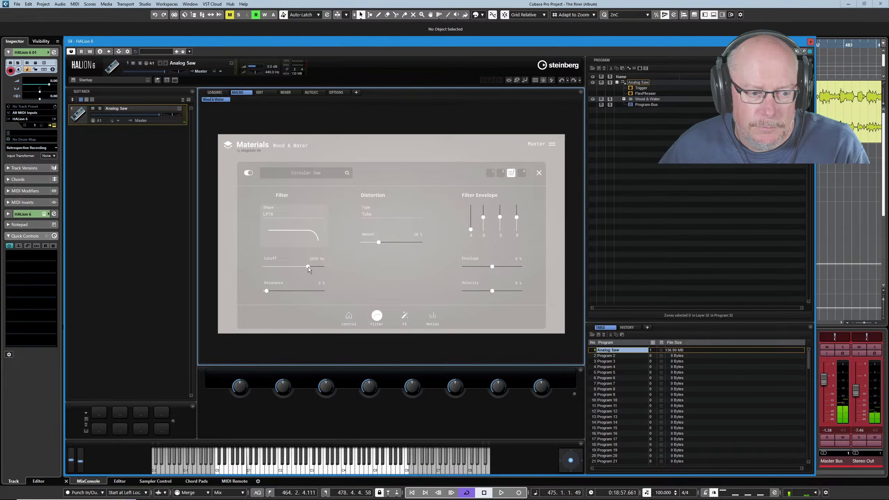
Raise Circular Saw's Layer A and Layer B levels to slightly above the middle of their ranges
{"action": "left_click", "coordinate": [349, 316]}
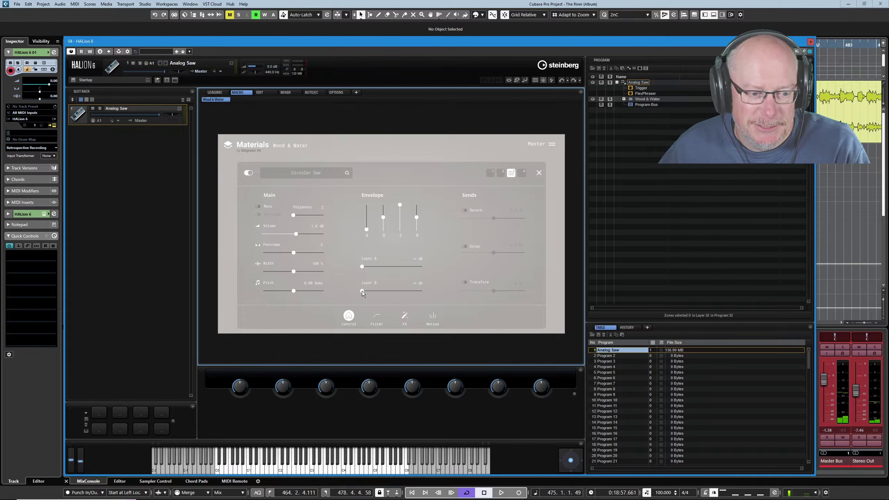
{"action": "scroll", "coordinate": [399, 294], "scroll_direction": "up", "scroll_amount": 2}
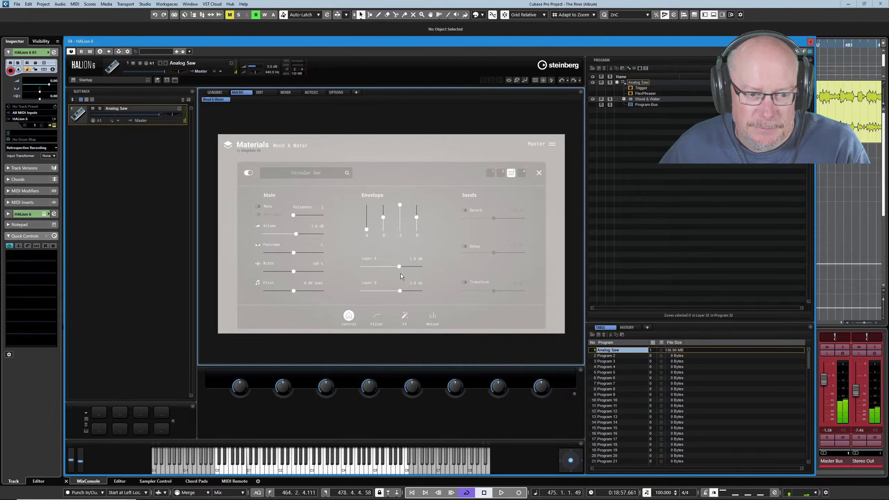
{"action": "left_click_drag", "start_coordinate": [406, 292], "coordinate": [394, 267]}
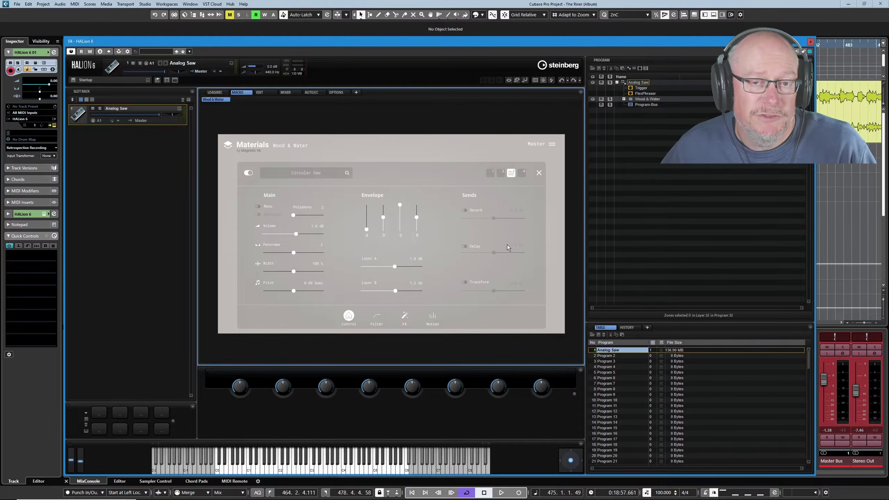
Examine the instrument's Master effects, covering the Reverb, Delay and Transform sends and the post effects
{"action": "left_click", "coordinate": [551, 144]}
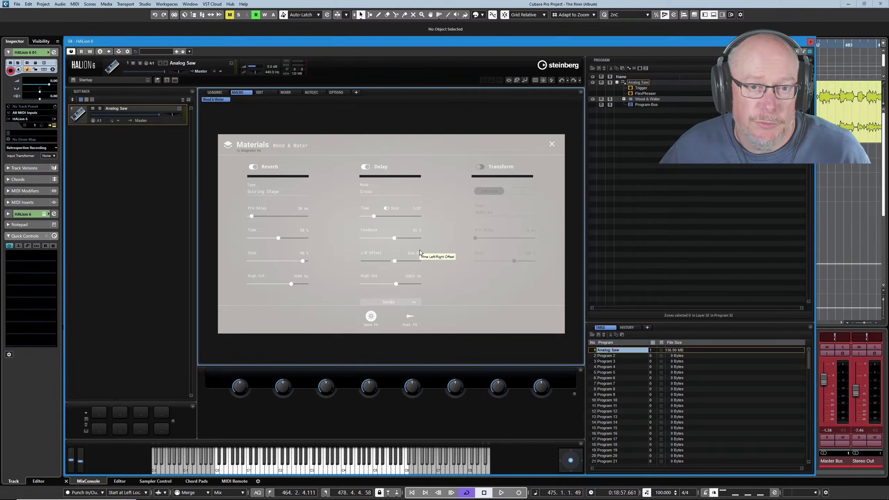
{"action": "left_click", "coordinate": [410, 316]}
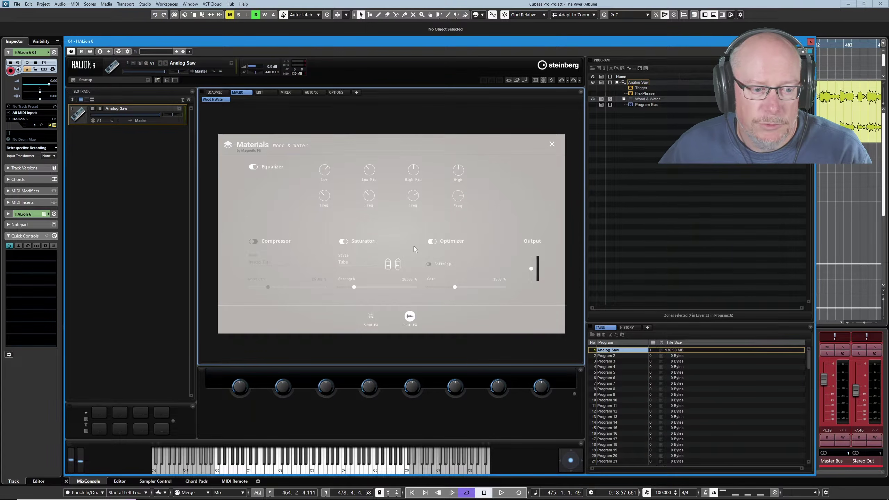
{"action": "left_click", "coordinate": [551, 144]}
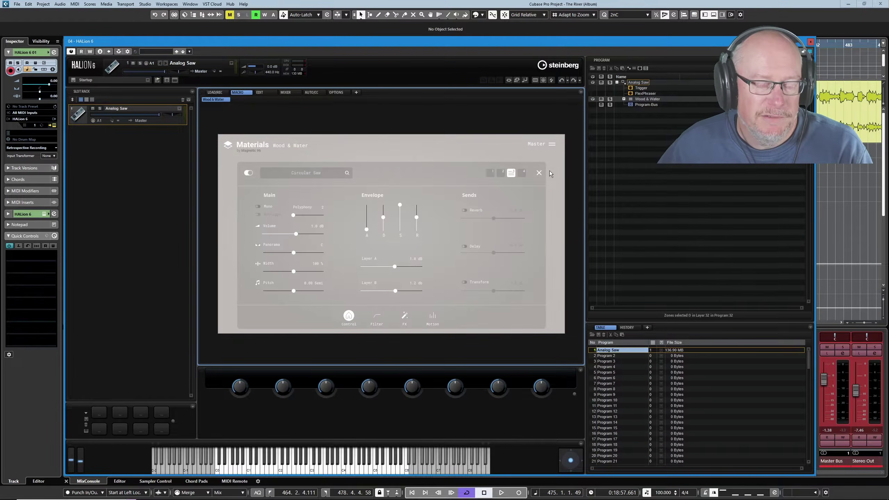
Load the After The Storm preset from the Wood & Water library and return to its macro page
{"action": "left_click", "coordinate": [538, 172]}
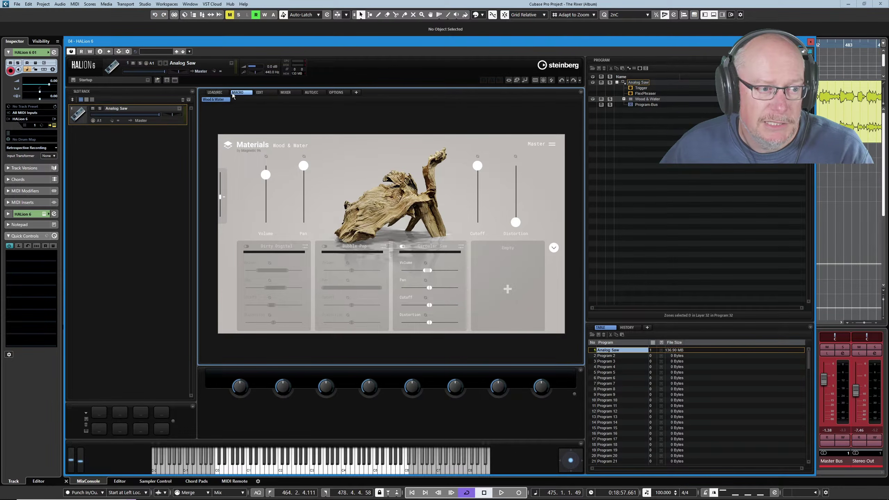
{"action": "left_click", "coordinate": [214, 93]}
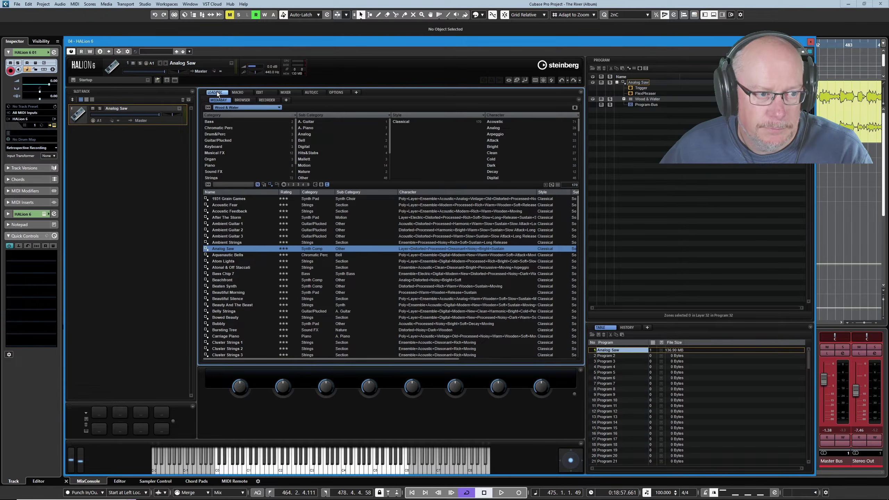
{"action": "double_click", "coordinate": [234, 216]}
{"action": "left_click", "coordinate": [237, 92]}
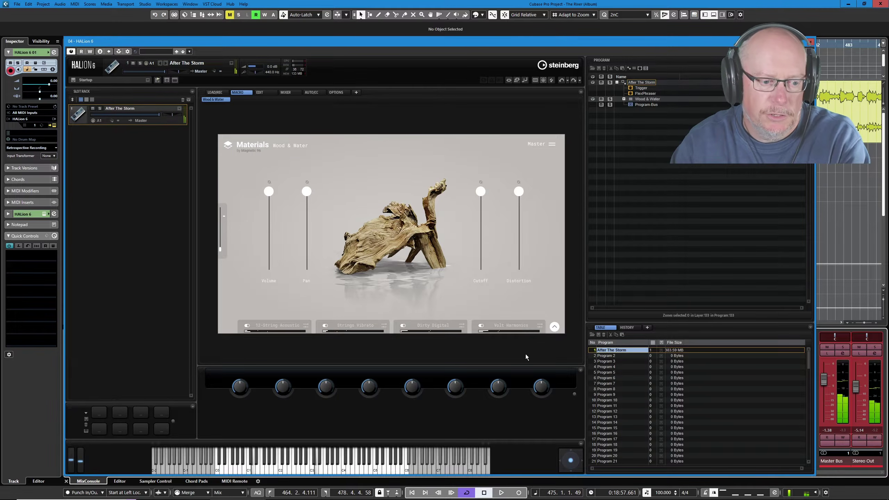
Shorten the envelope attack of the 12-String Acoustic and Strings Vibrato materials, and glance at Dirty Digital's Control settings
{"action": "left_click", "coordinate": [273, 325]}
{"action": "left_click_drag", "start_coordinate": [367, 207], "coordinate": [367, 216]}
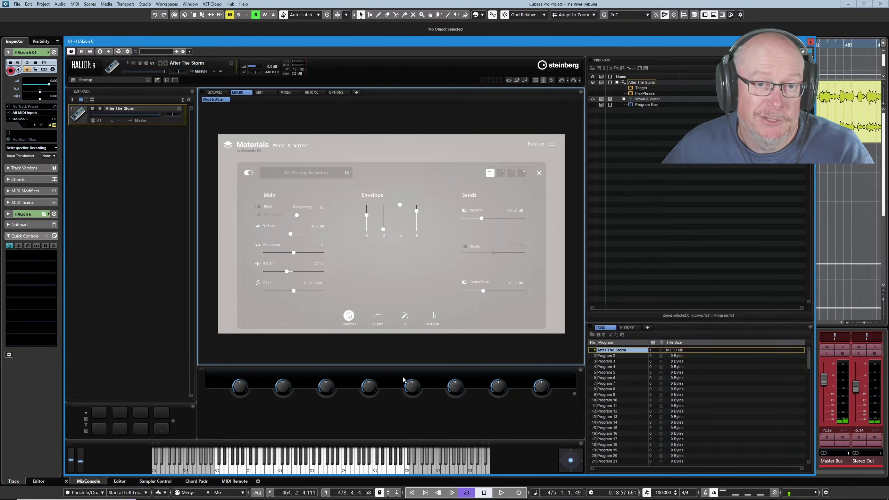
{"action": "left_click", "coordinate": [503, 174]}
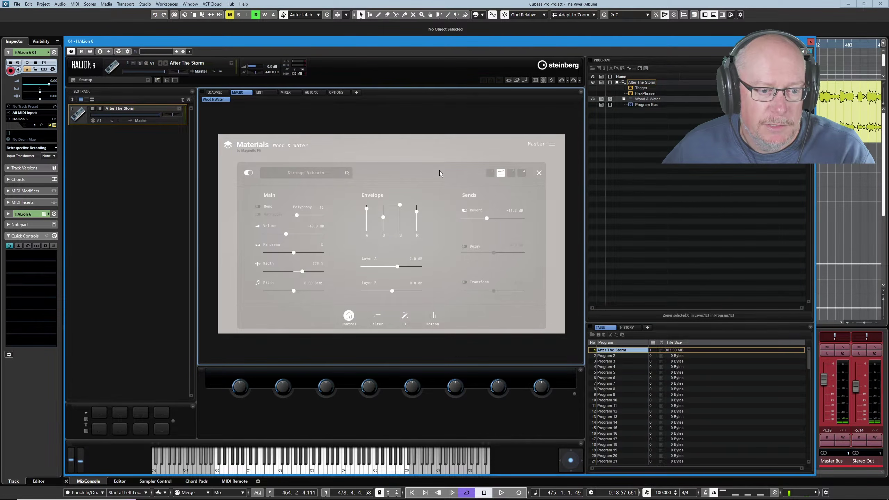
{"action": "left_click_drag", "start_coordinate": [366, 209], "coordinate": [367, 219]}
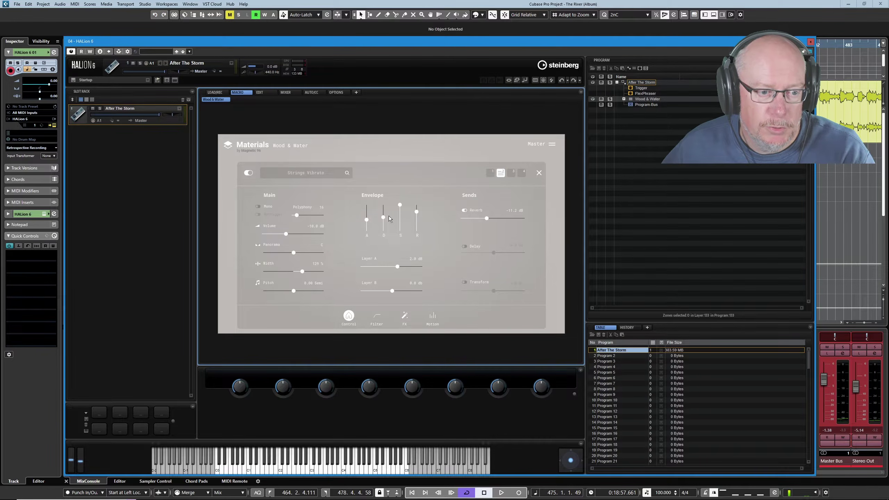
{"action": "left_click", "coordinate": [512, 173]}
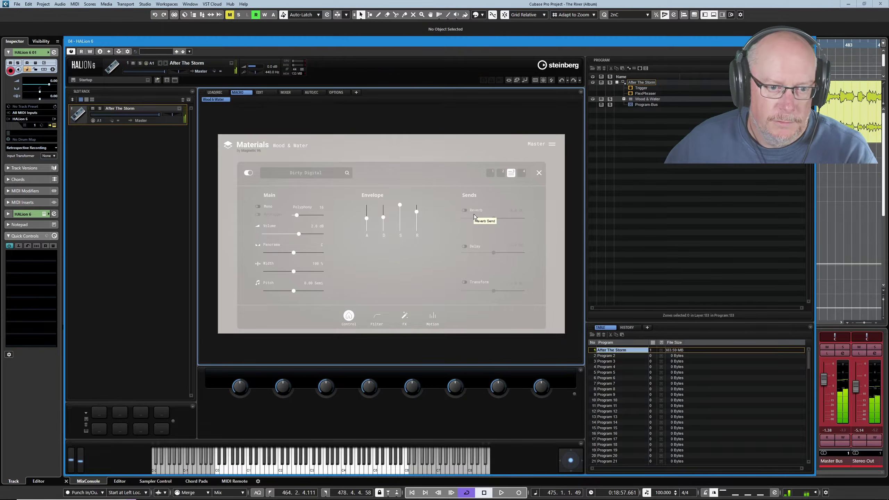
{"action": "left_click", "coordinate": [538, 172]}
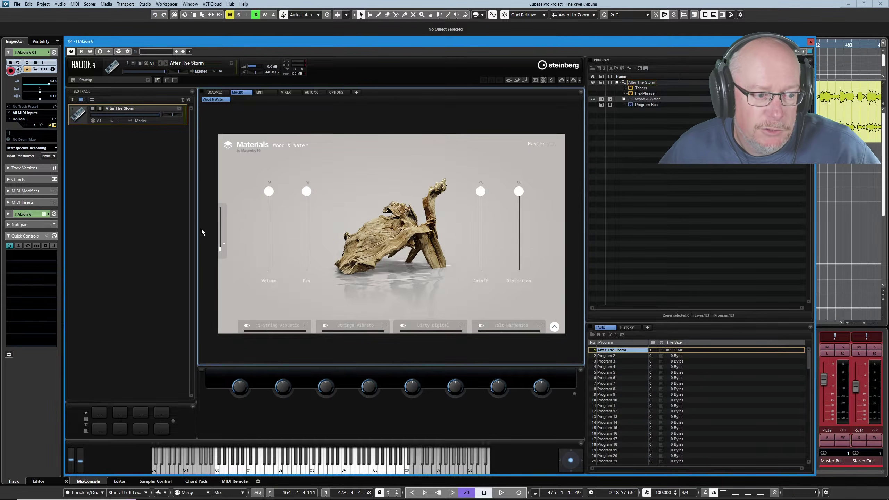
Isolate the Dirty Digital material by switching off 12-String Acoustic, Strings Vibrato and Volt Harmonics
{"action": "mouse_move", "coordinate": [228, 230]}
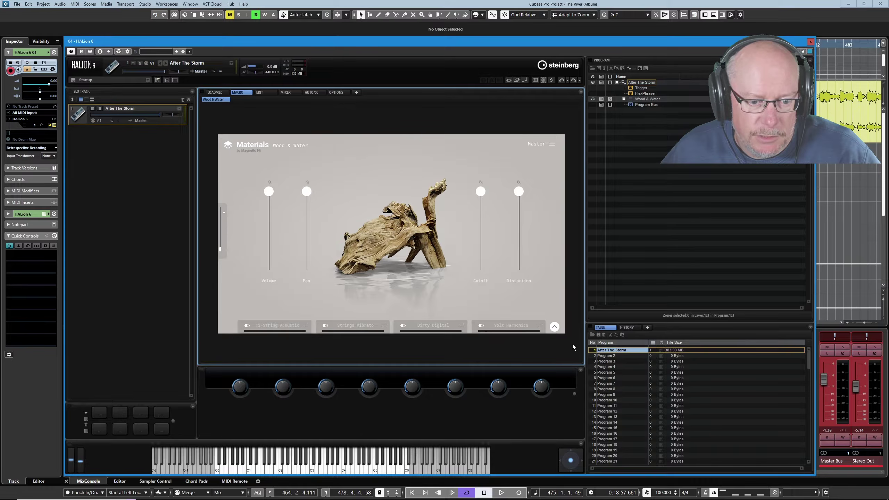
{"action": "left_click", "coordinate": [554, 327]}
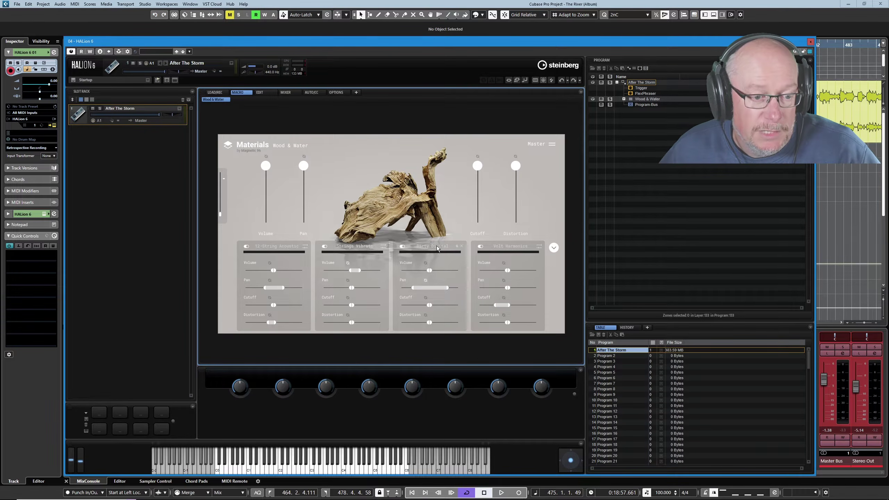
{"action": "left_click", "coordinate": [246, 246]}
{"action": "left_click", "coordinate": [324, 247]}
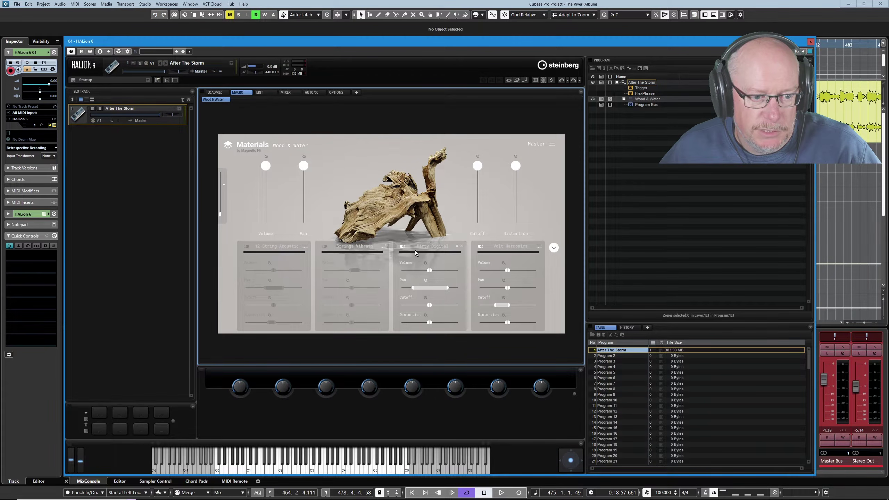
{"action": "left_click", "coordinate": [481, 246]}
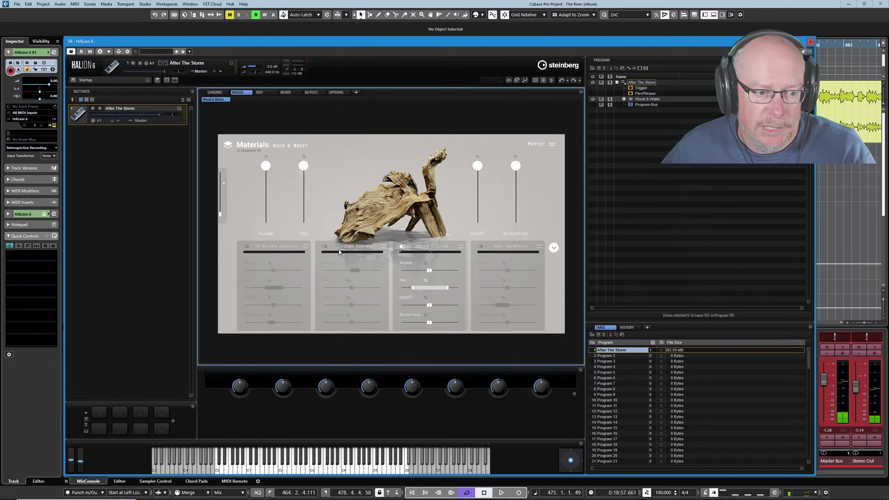
Switch 12-String Acoustic and Strings Vibrato back on, and lower the main Pan control to roughly 70% of its travel
{"action": "left_click", "coordinate": [246, 246]}
{"action": "left_click", "coordinate": [325, 247]}
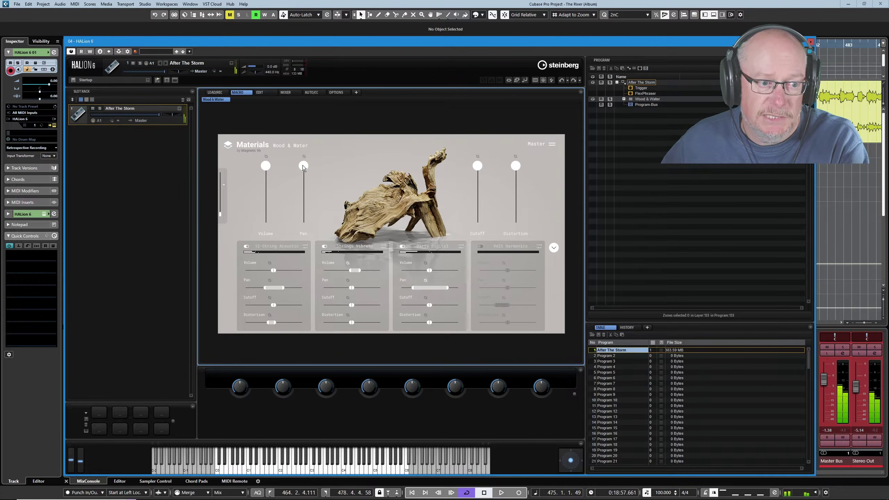
{"action": "left_click_drag", "start_coordinate": [303, 166], "coordinate": [303, 174]}
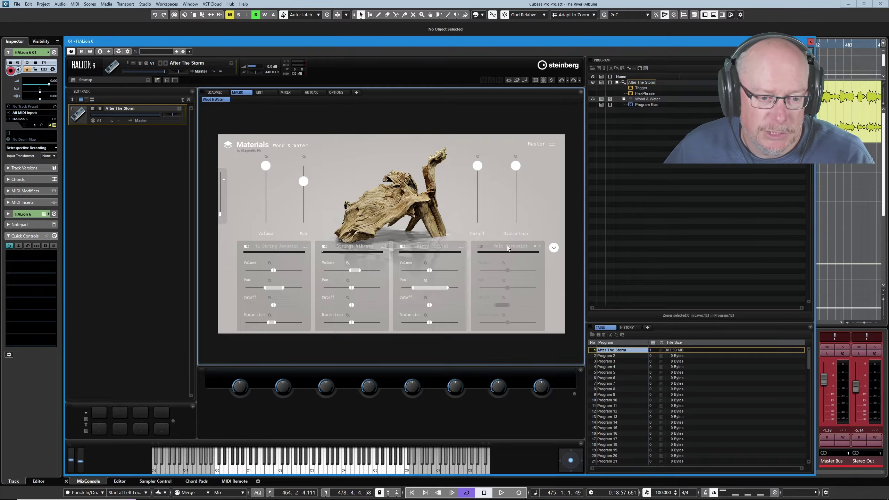
Switch off 12-String Acoustic and Strings Vibrato, and replace the Dirty Digital material with Analog Glitch from the Synths category
{"action": "left_click", "coordinate": [247, 246]}
{"action": "left_click", "coordinate": [325, 247]}
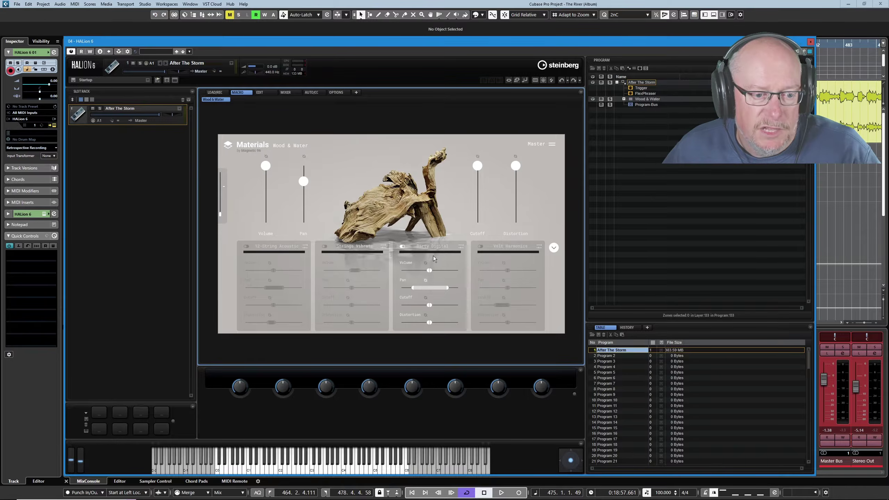
{"action": "left_click", "coordinate": [435, 245]}
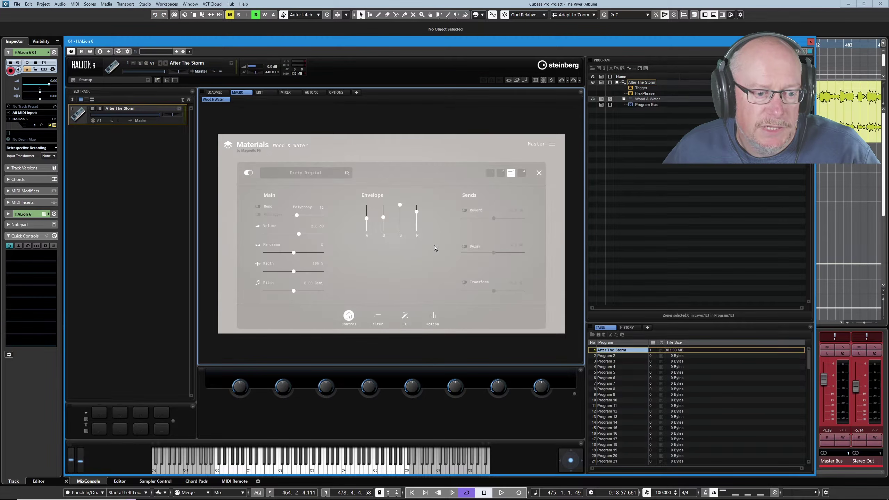
{"action": "left_click", "coordinate": [348, 173]}
{"action": "scroll", "coordinate": [423, 304], "scroll_direction": "down", "scroll_amount": 10}
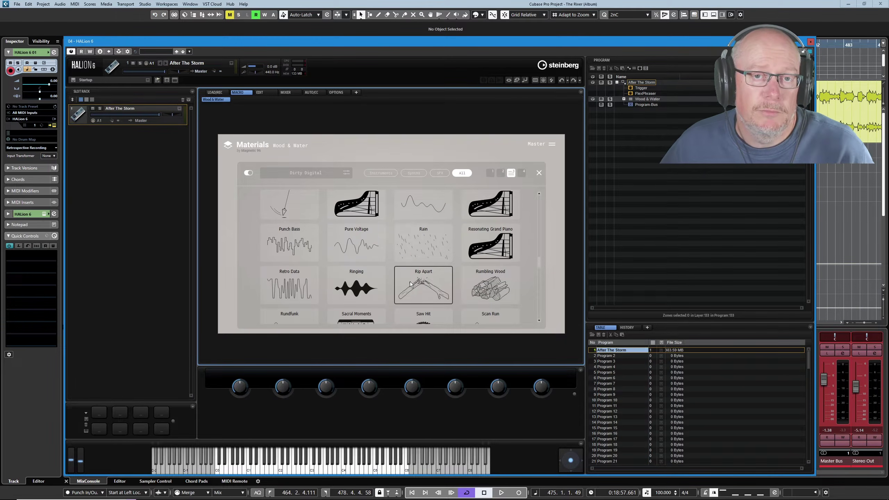
{"action": "scroll", "coordinate": [410, 282], "scroll_direction": "up", "scroll_amount": 15}
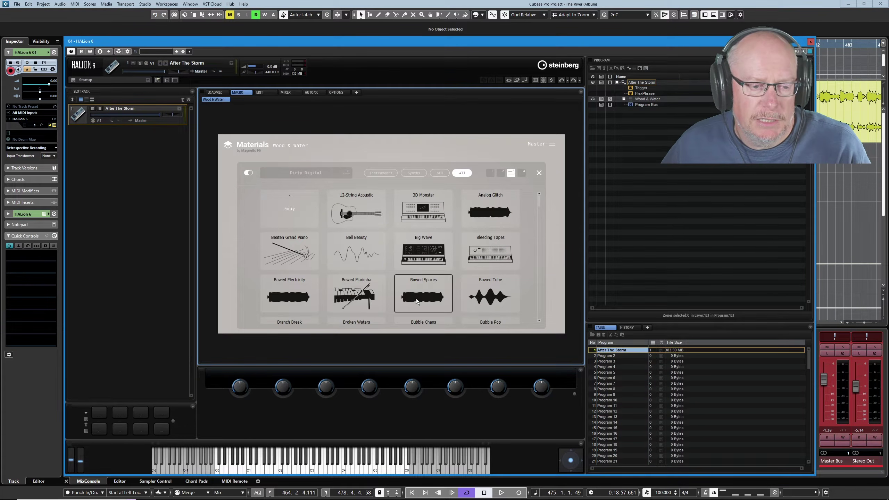
{"action": "left_click", "coordinate": [414, 172]}
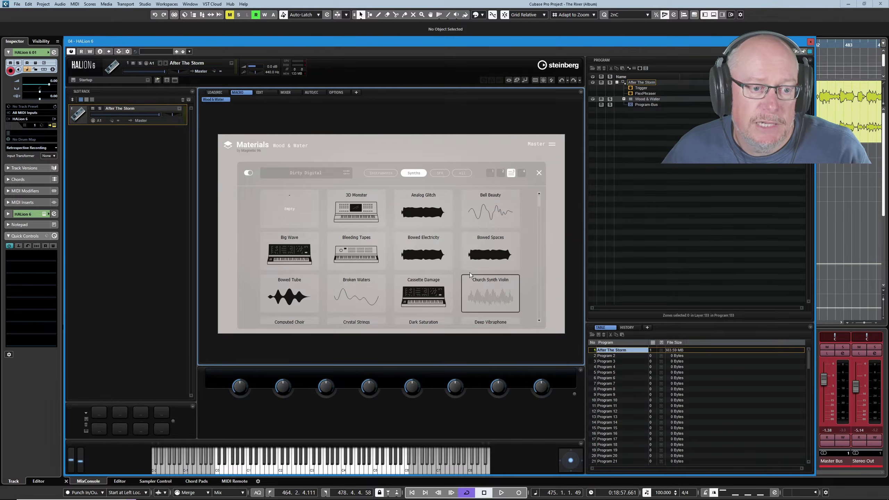
{"action": "left_click", "coordinate": [428, 212]}
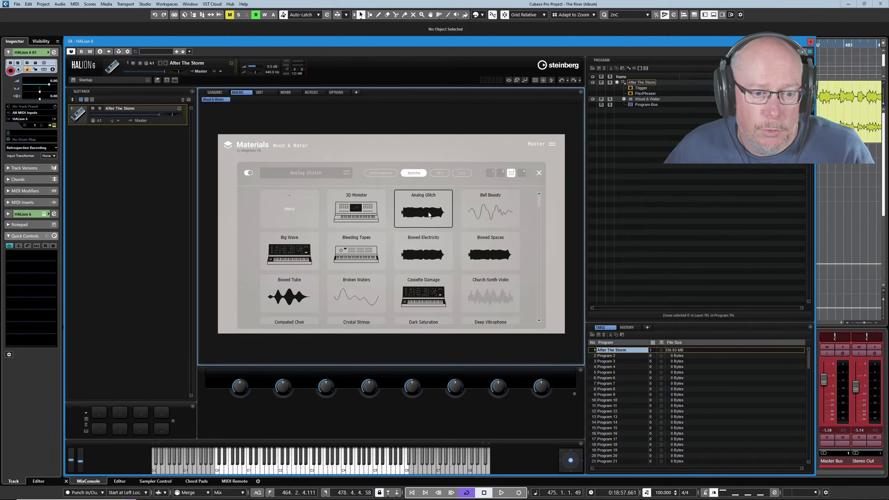
{"action": "left_click", "coordinate": [539, 172]}
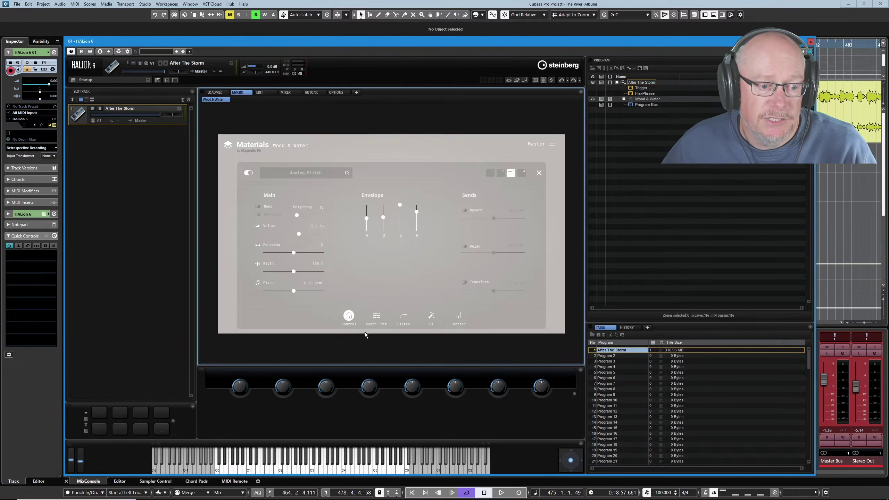
Assign Analog Glitch's granular Speed parameter to the track's first quick control, and select the second quick control slot
{"action": "left_click", "coordinate": [376, 317]}
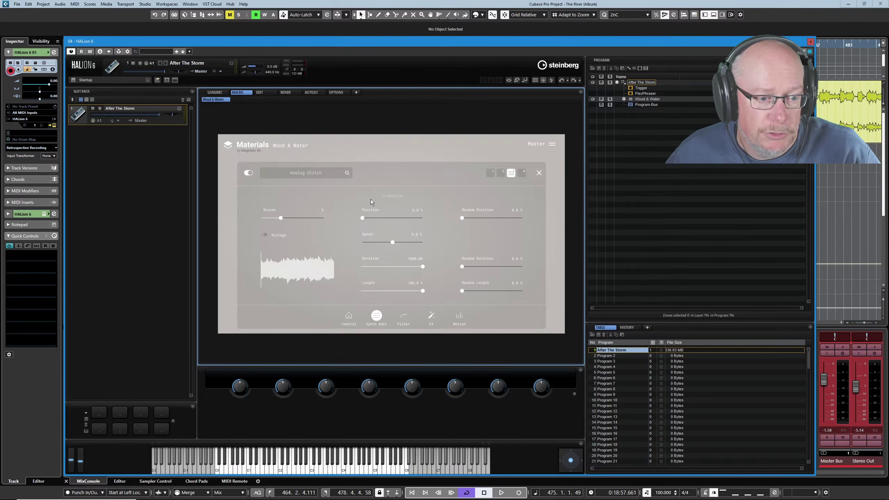
{"action": "left_click", "coordinate": [18, 246]}
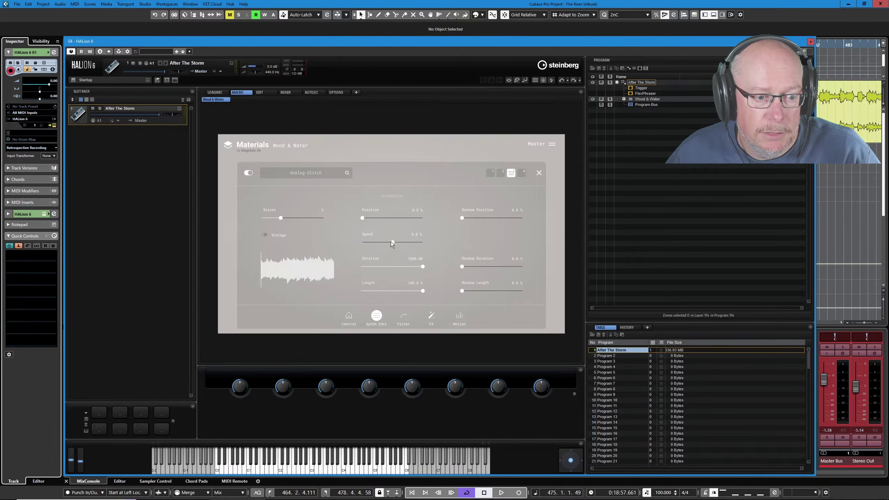
{"action": "right_click", "coordinate": [392, 243]}
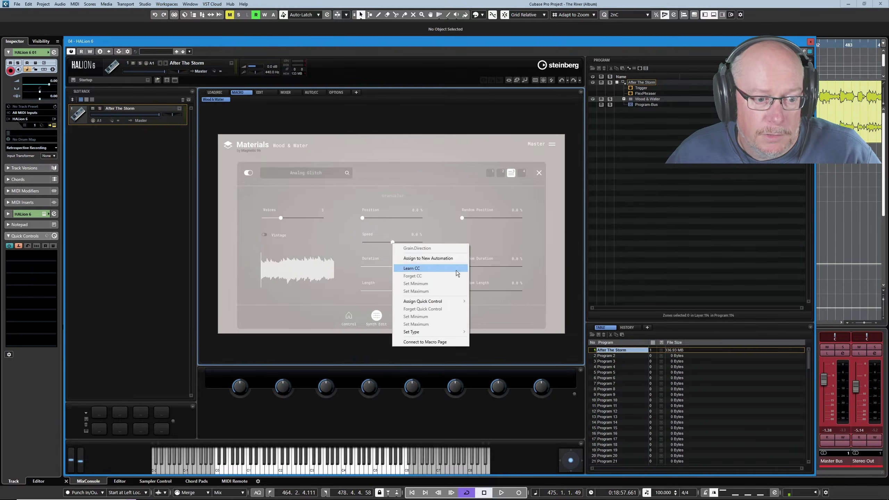
{"action": "left_click", "coordinate": [427, 258]}
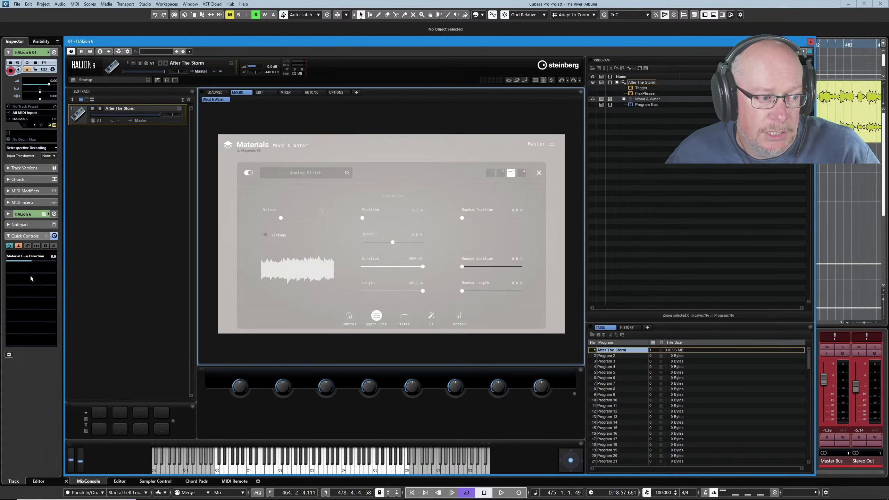
{"action": "left_click", "coordinate": [22, 268]}
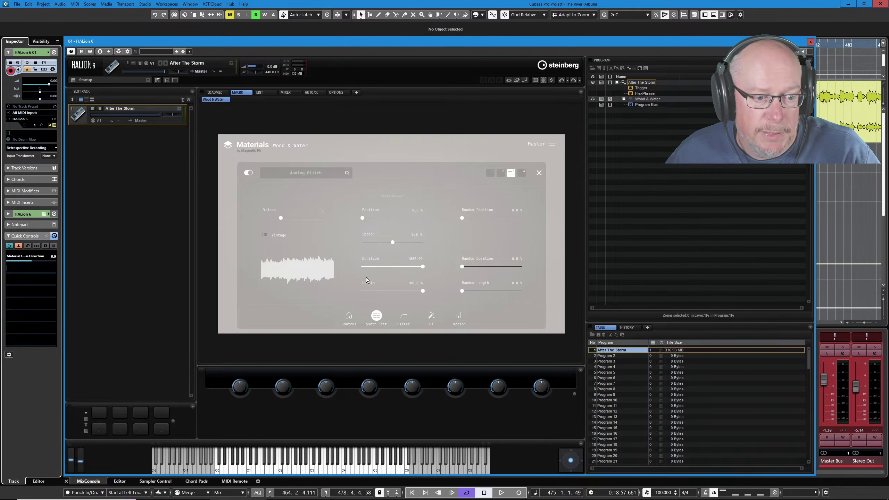
Assign Analog Glitch's granular Duration parameter to the track's second quick control, and end the quick control learn mode
{"action": "right_click", "coordinate": [423, 267]}
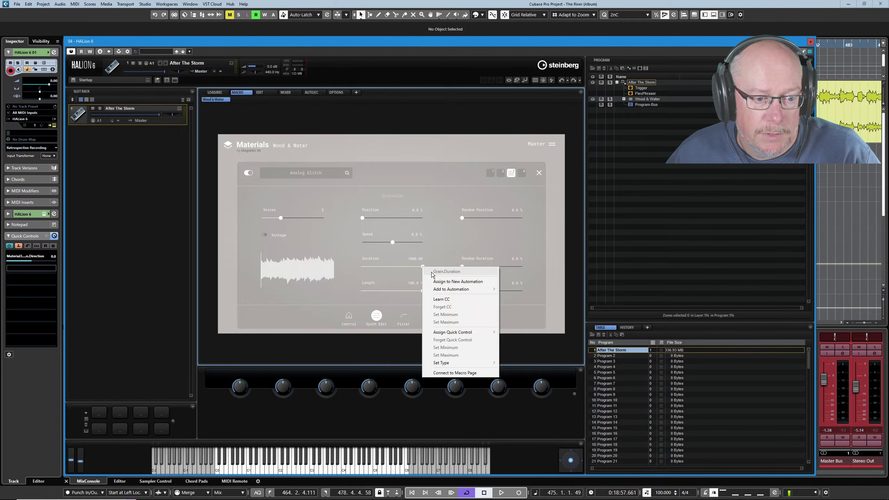
{"action": "left_click", "coordinate": [455, 282]}
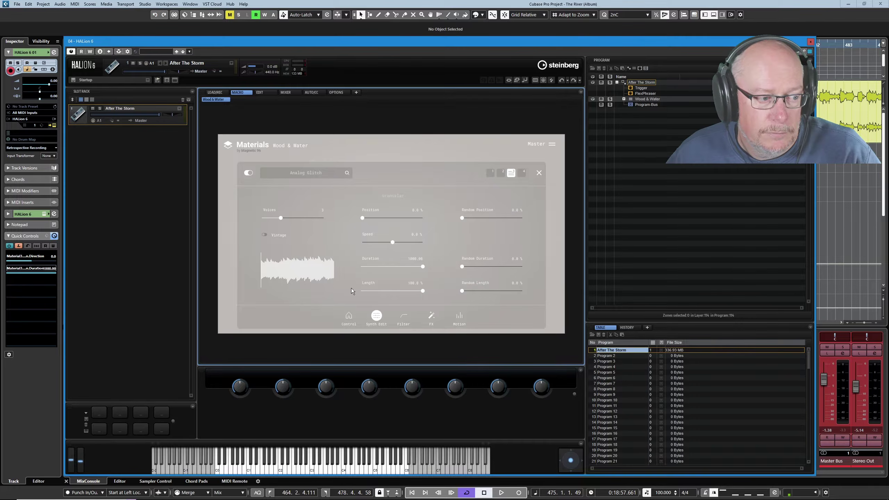
{"action": "left_click", "coordinate": [19, 246]}
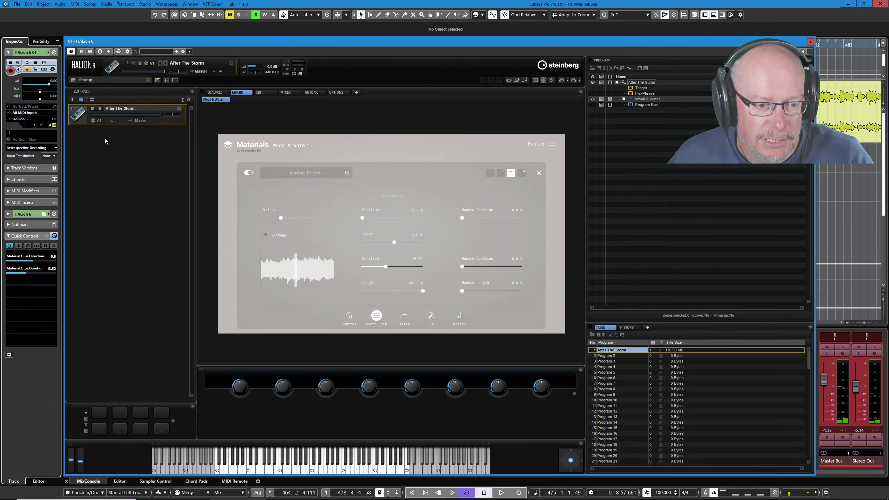
Leave the Analog Glitch editor, load the Acoustic Fear preset, and show its Wood & Water macro page
{"action": "left_click", "coordinate": [539, 172]}
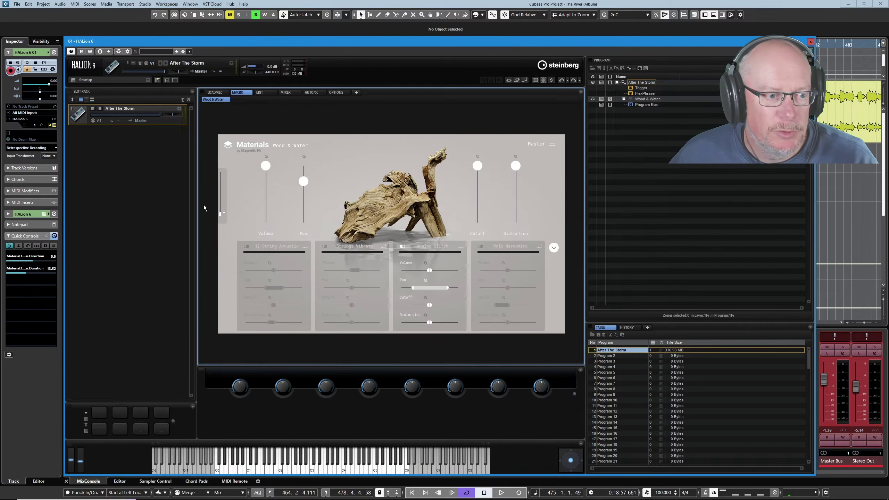
{"action": "left_click", "coordinate": [211, 92]}
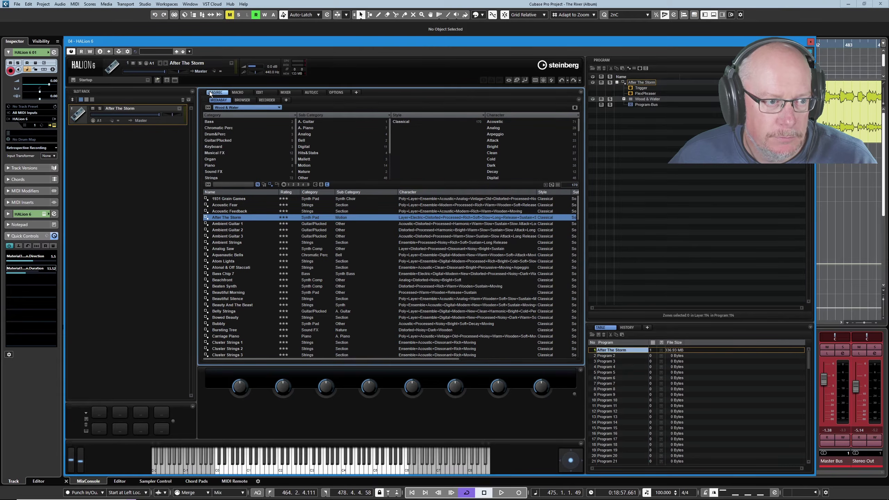
{"action": "double_click", "coordinate": [227, 205]}
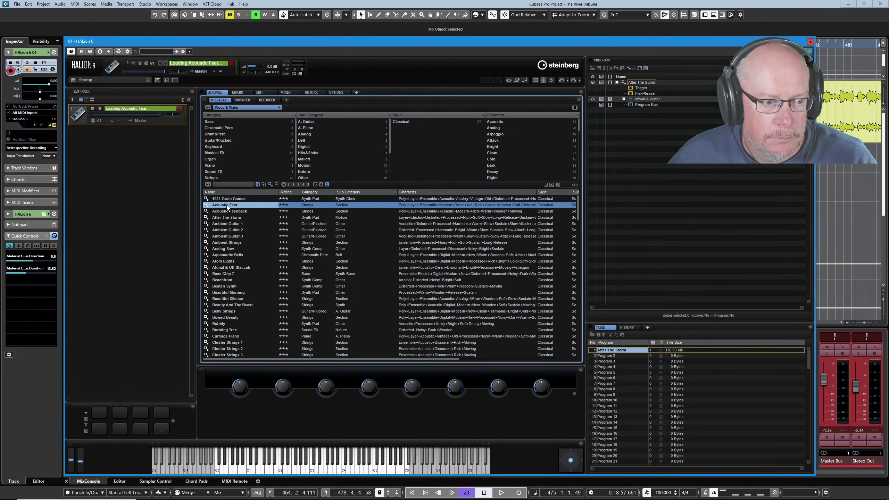
{"action": "left_click", "coordinate": [238, 92]}
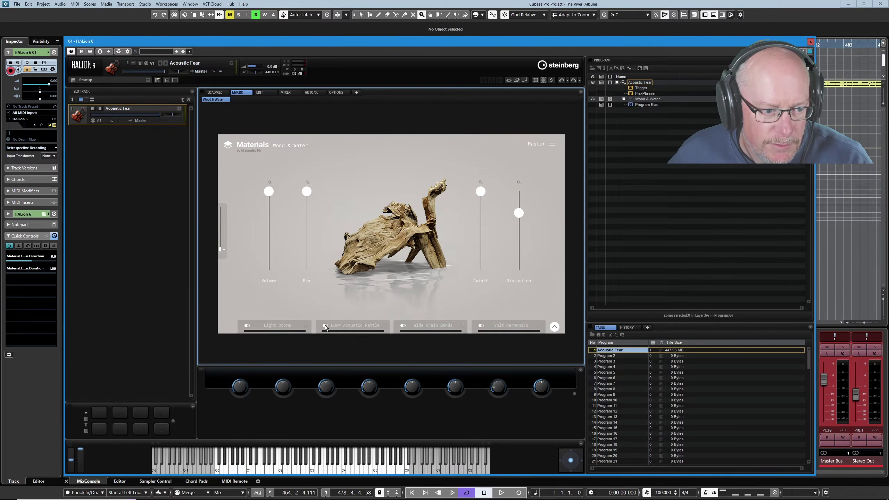
Audition Light Storm alone, and bring back EBow Acoustic Rattle, Wide Grain Bends and Volt Harmonics one at a time
{"action": "left_click", "coordinate": [407, 327]}
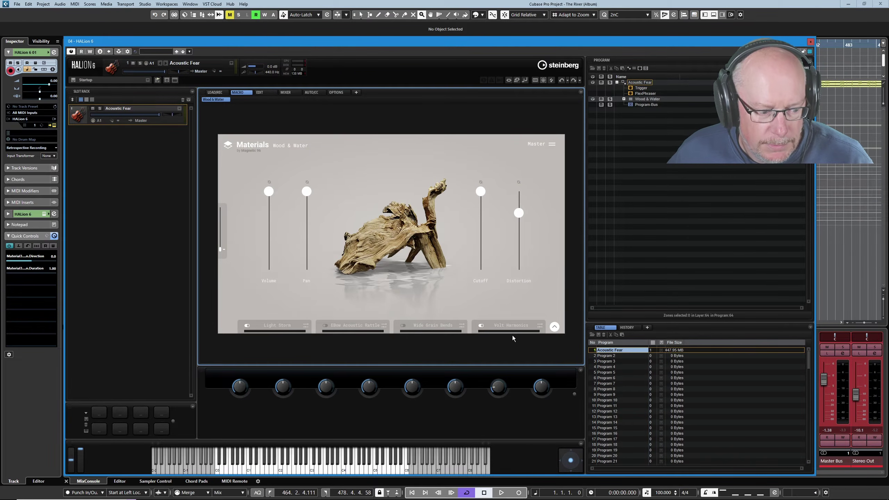
{"action": "left_click", "coordinate": [481, 327]}
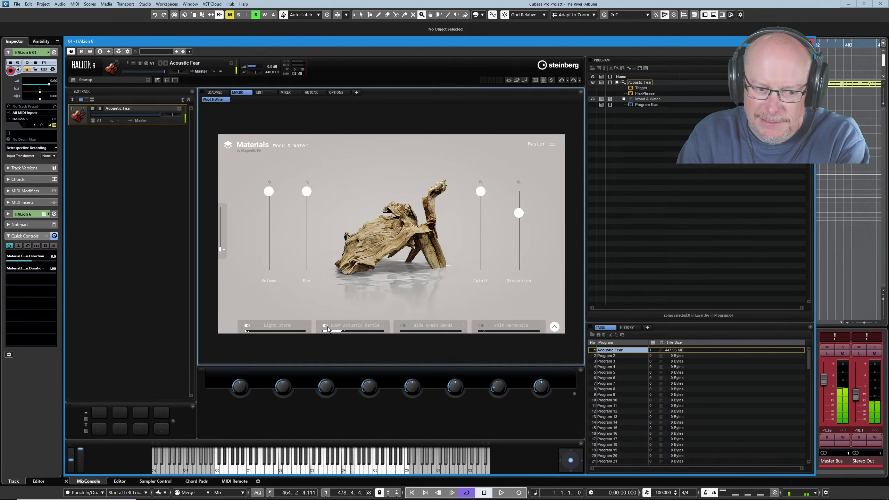
{"action": "left_click", "coordinate": [402, 325]}
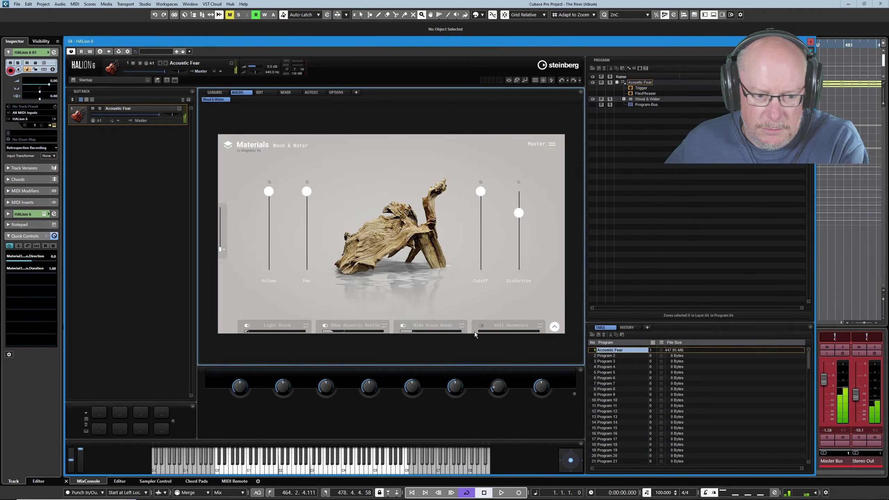
{"action": "left_click", "coordinate": [482, 326]}
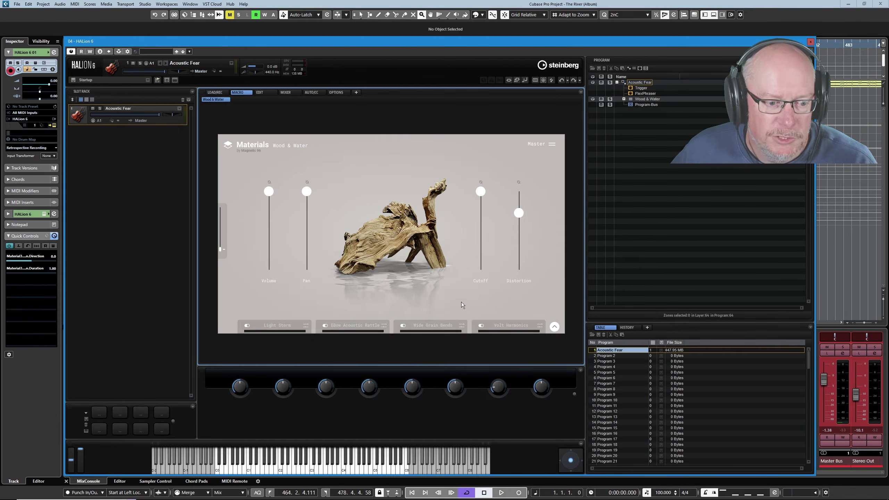
Open the Wide Grain Bends material's filter settings and set its distortion type to Tube
{"action": "left_click", "coordinate": [435, 328]}
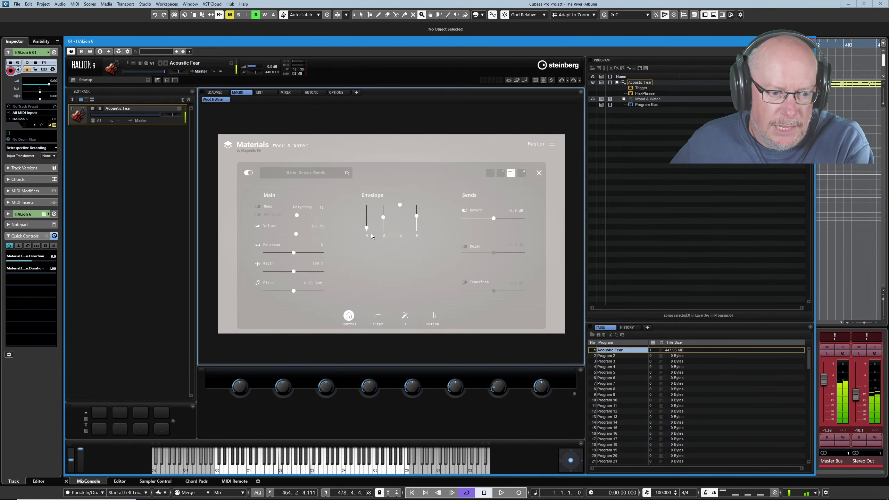
{"action": "left_click", "coordinate": [380, 317]}
{"action": "left_click", "coordinate": [383, 214]}
{"action": "left_click", "coordinate": [382, 223]}
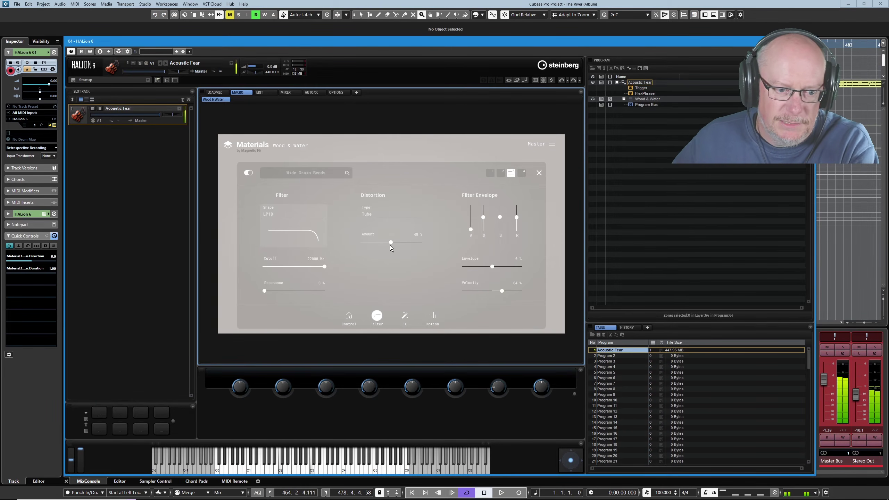
Switch on the arpeggiator in the motion settings of the Wide Grain Bends material
{"action": "left_click", "coordinate": [432, 317]}
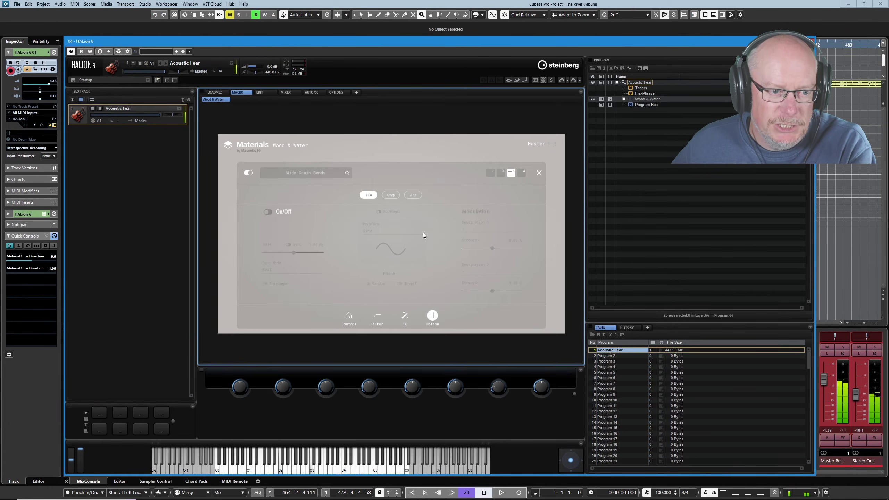
{"action": "left_click", "coordinate": [410, 194]}
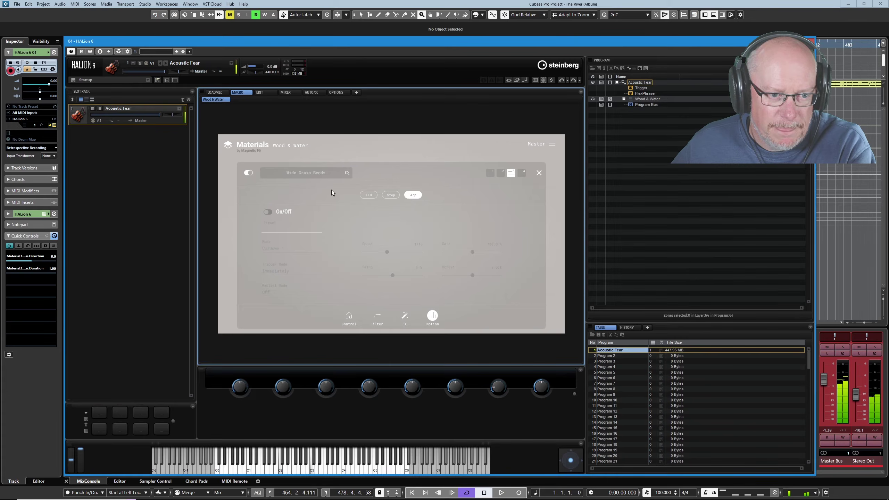
{"action": "left_click", "coordinate": [268, 211]}
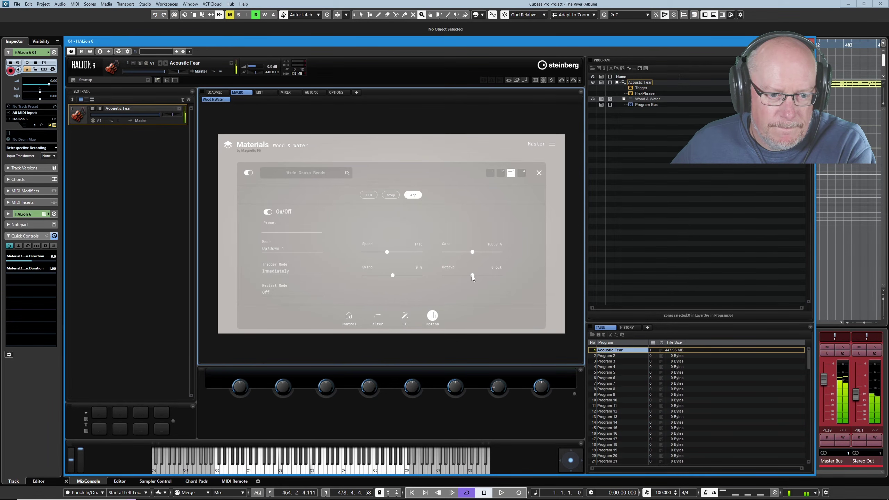